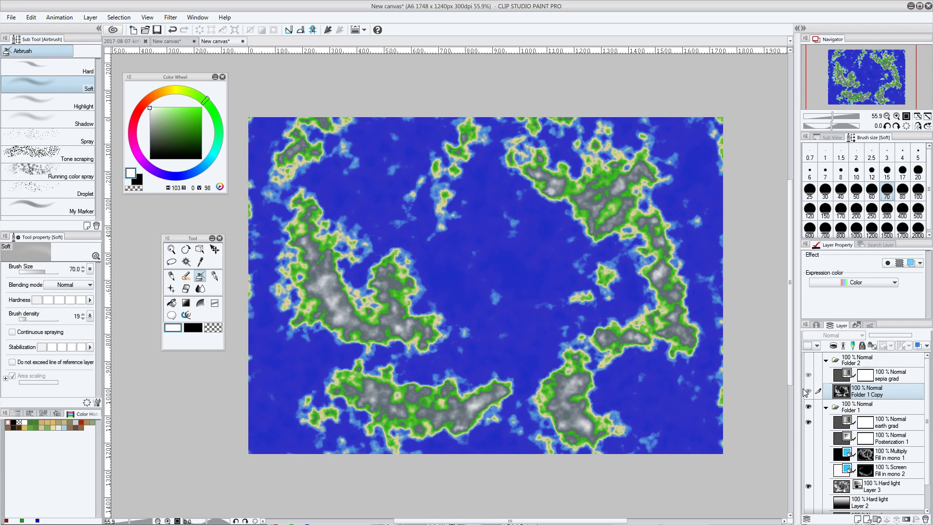
# Show and hide Folder 2 to compare the sepia map version with the earth-coloured version
pyautogui.click(808, 360)
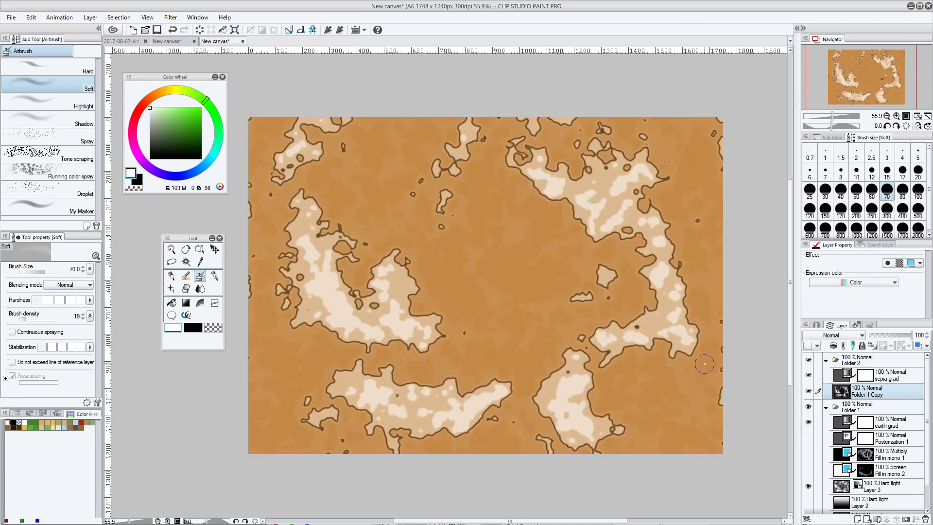
pyautogui.click(808, 362)
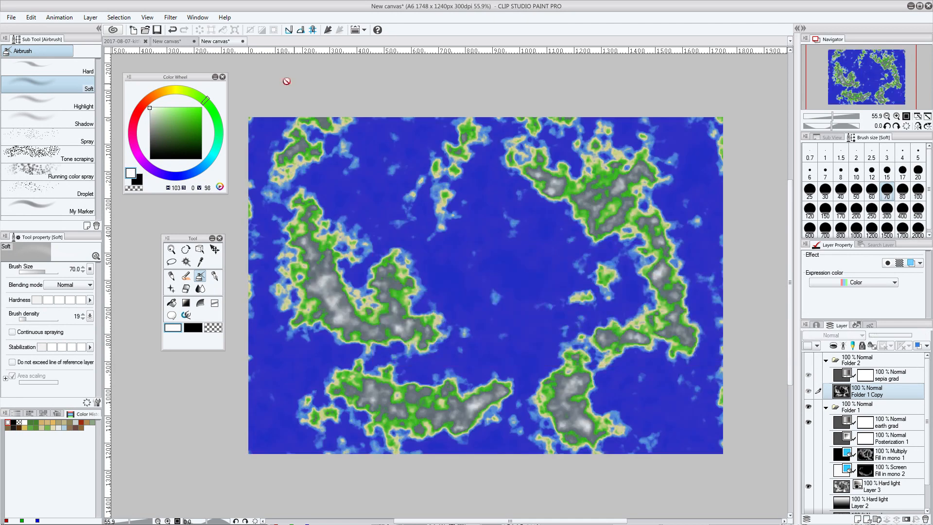
# Create a new A6 colour canvas of 1748 x 1240 px at 300 dpi
pyautogui.click(11, 17)
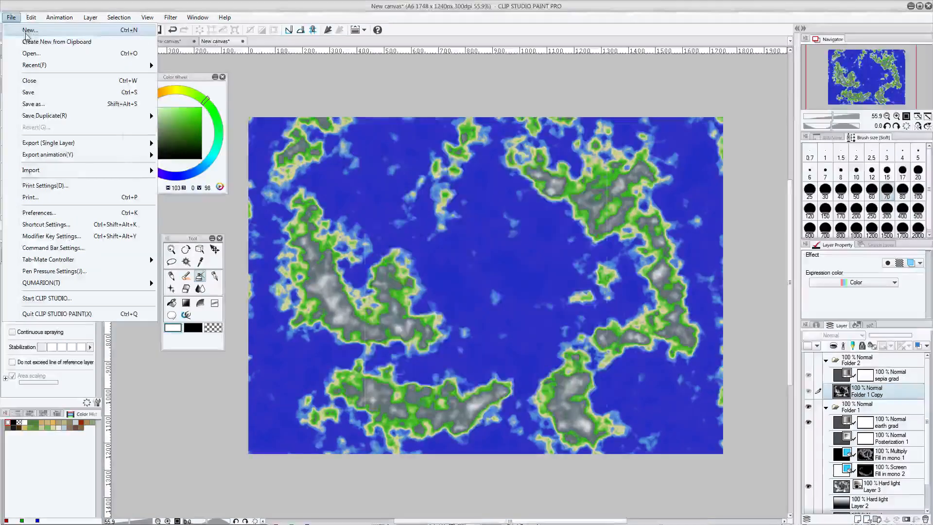
pyautogui.click(29, 30)
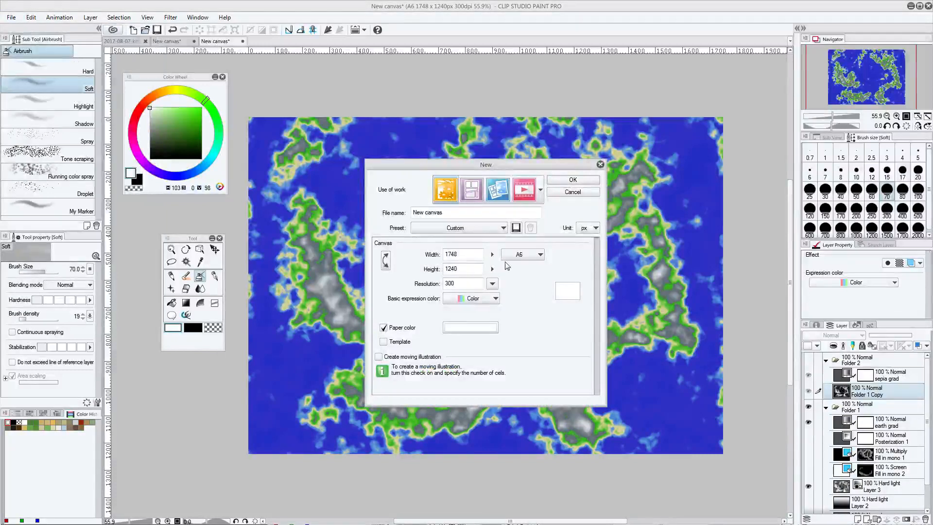
pyautogui.click(564, 183)
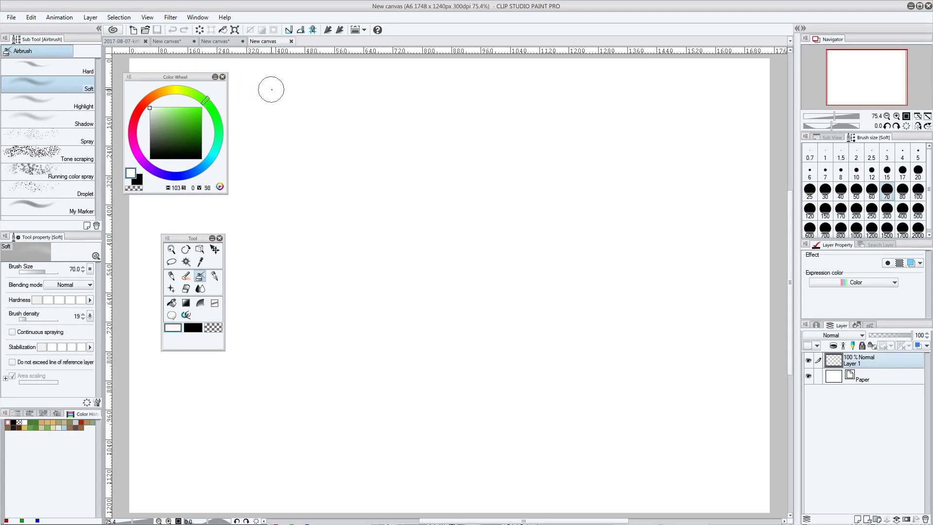
# Render Perlin noise on Layer 1 with scale 50, amplitude 1.00, attenuation 0.40, repeat 4 and zero offsets
pyautogui.click(171, 19)
pyautogui.moveTo(196, 53)
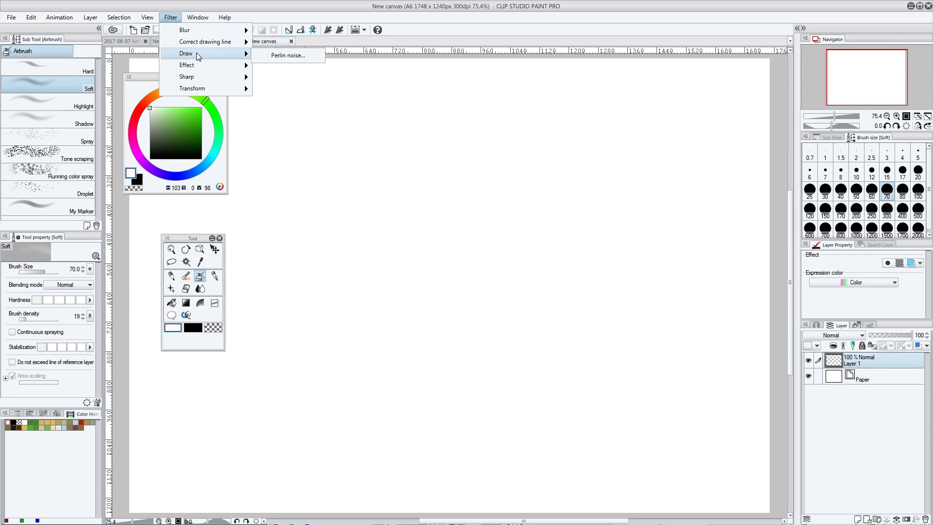
pyautogui.click(298, 56)
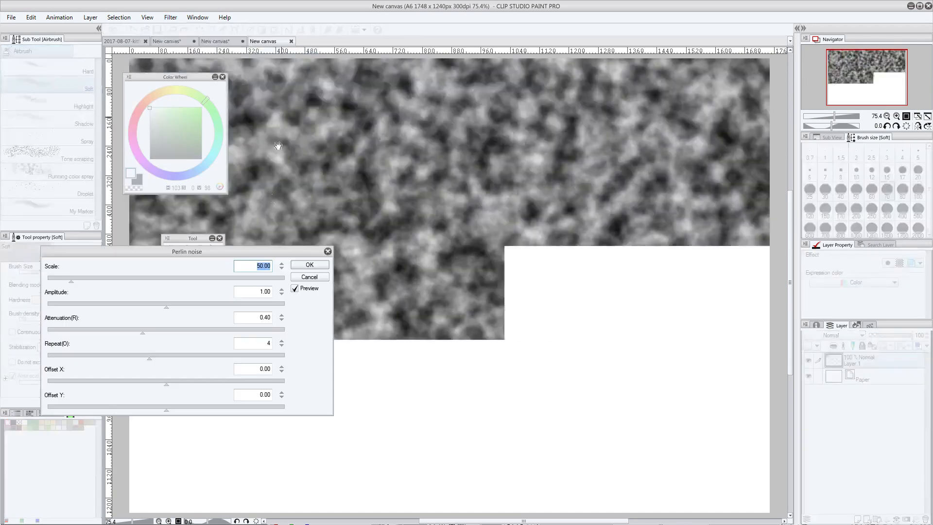
pyautogui.moveTo(277, 256); pyautogui.dragTo(606, 150)
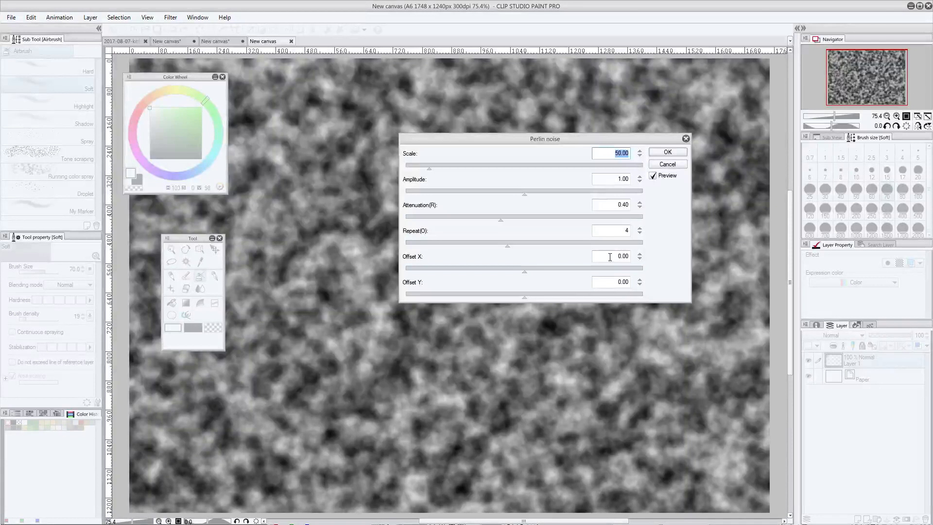
pyautogui.click(667, 152)
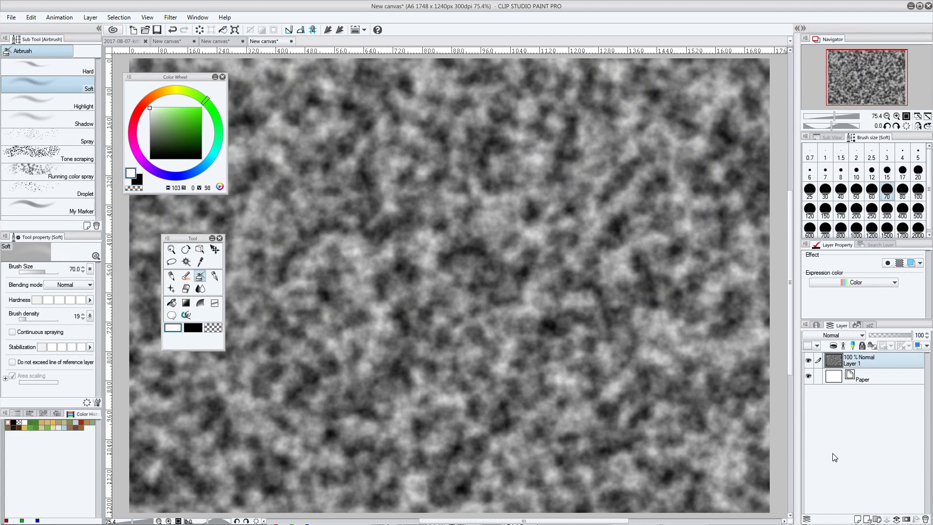
# Add a gradient map correction layer above the noise layer, keeping its settings clear of the map's left side
pyautogui.rightClick(853, 421)
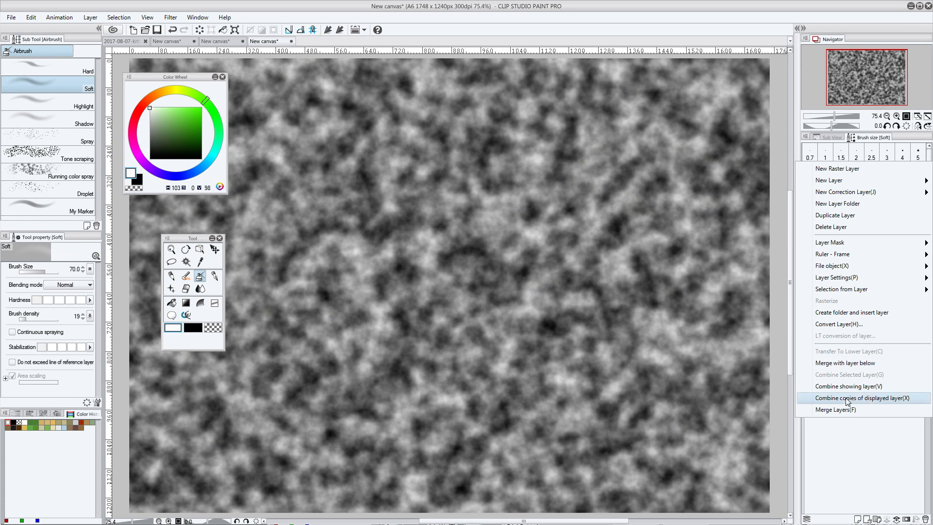
pyautogui.moveTo(847, 195)
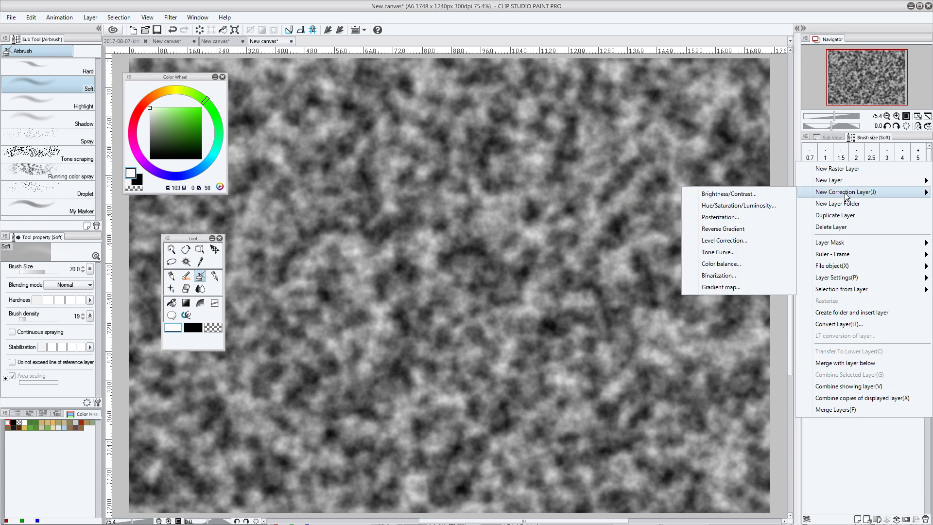
pyautogui.click(732, 287)
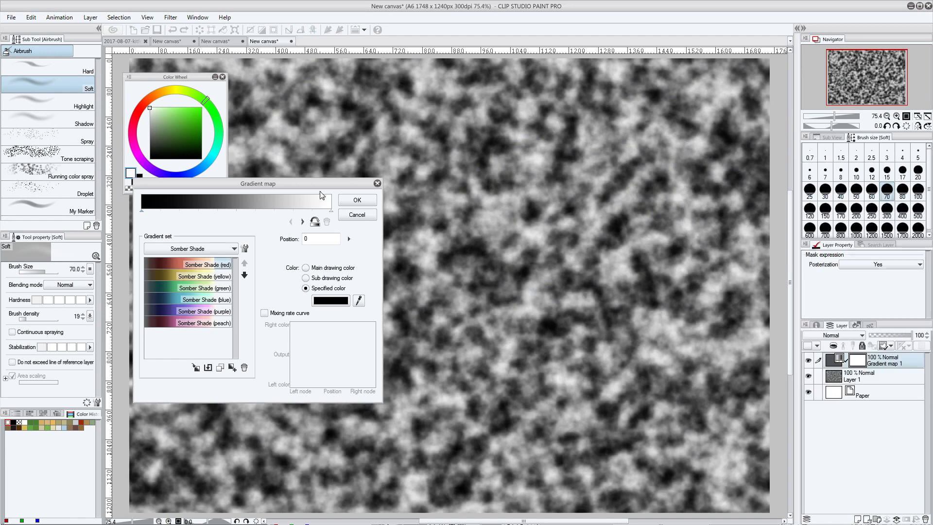
pyautogui.moveTo(324, 187); pyautogui.dragTo(620, 177)
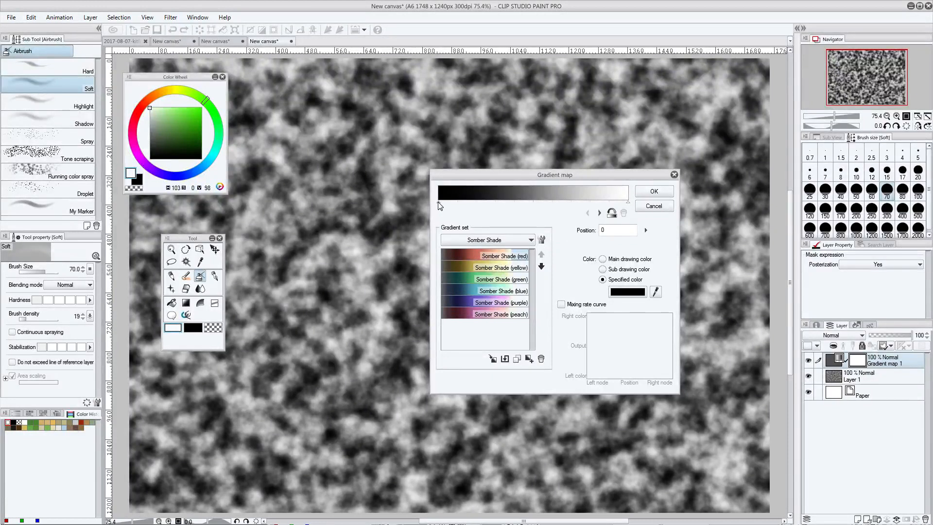
# Set the gradient map's starting node to a saturated blue for deep water
pyautogui.click(627, 294)
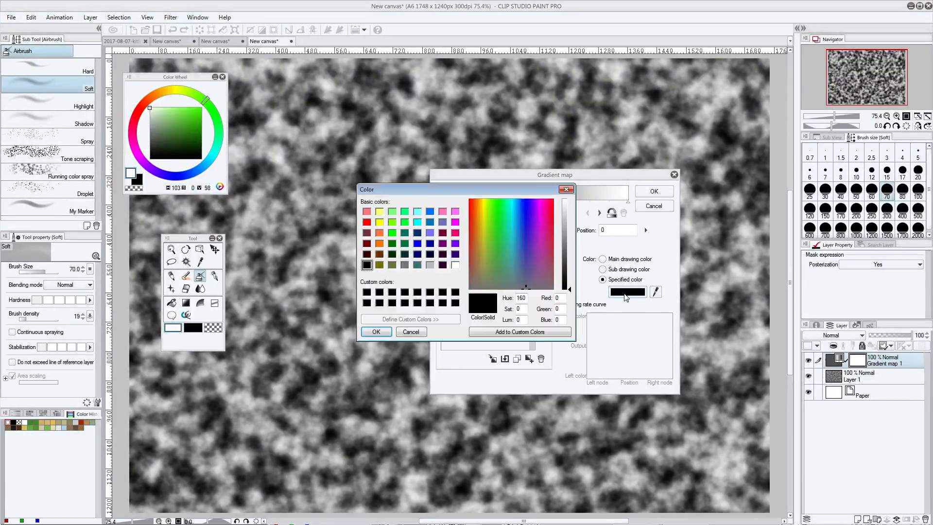
pyautogui.click(526, 209)
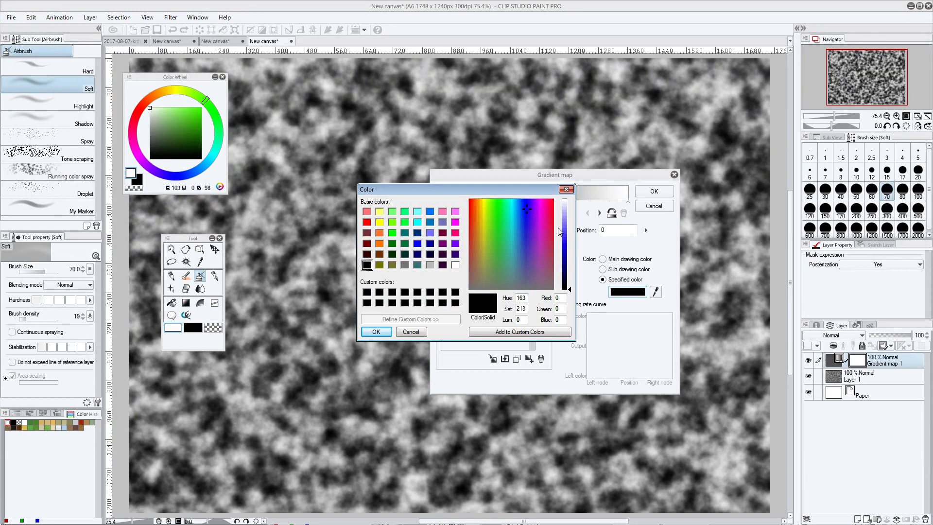
pyautogui.moveTo(569, 245); pyautogui.dragTo(569, 248)
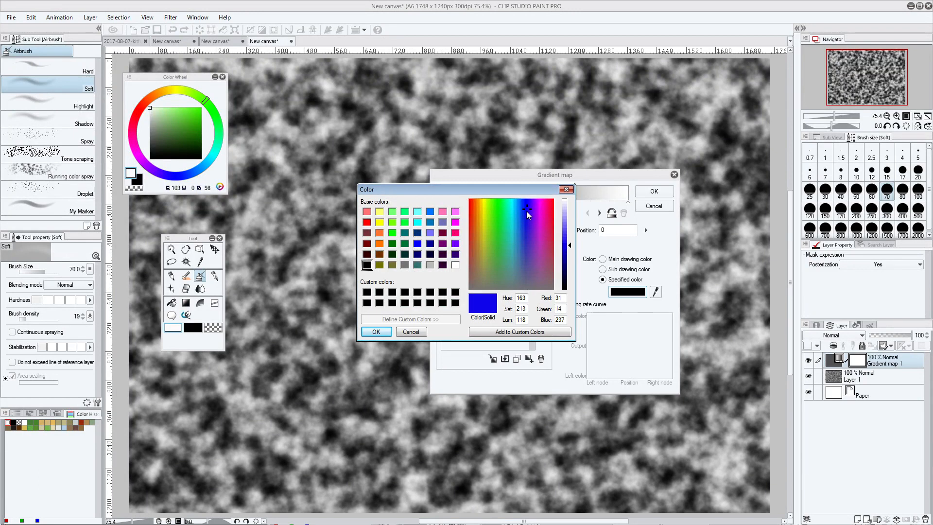
pyautogui.click(376, 331)
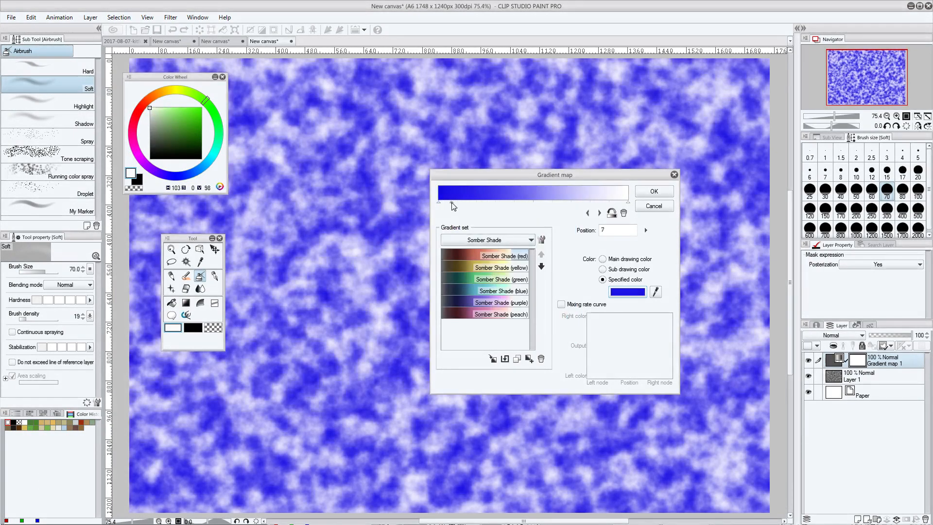
# Add a light blue node (RGB 98, 166, 240) to the gradient, place it at position 31 and shift the deep blue node inwards
pyautogui.moveTo(452, 205); pyautogui.dragTo(493, 205)
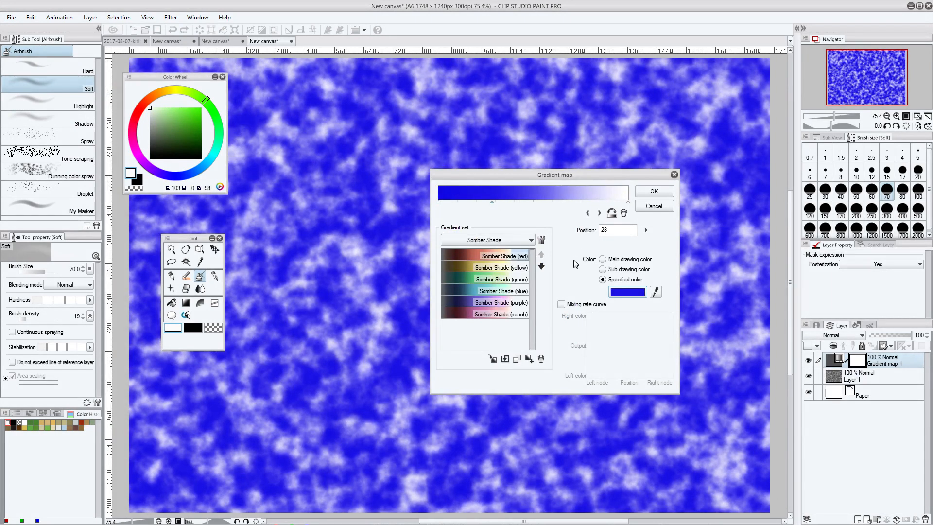
pyautogui.click(629, 292)
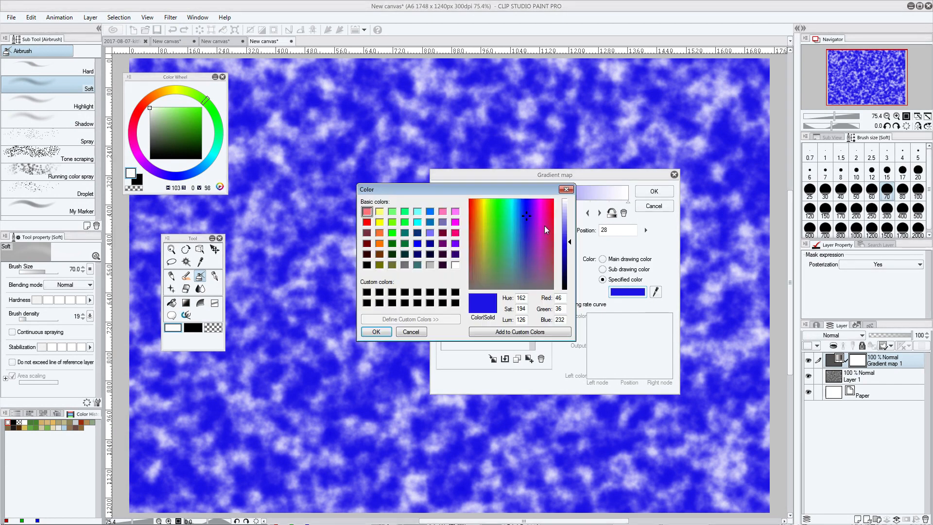
pyautogui.click(522, 217)
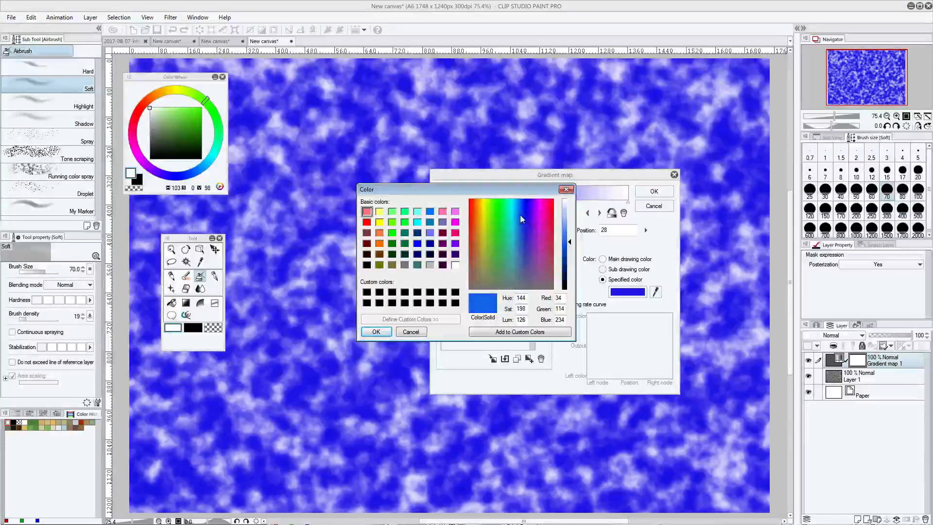
pyautogui.click(520, 216)
pyautogui.click(563, 230)
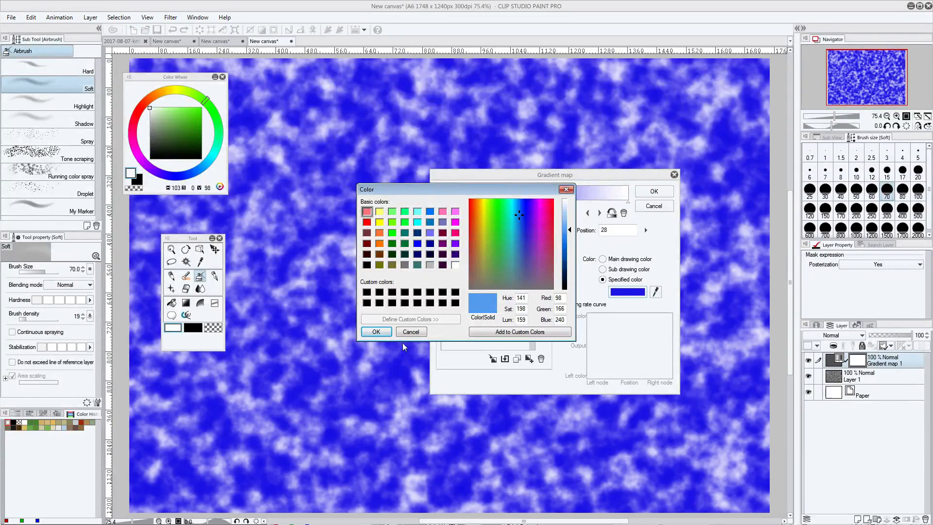
pyautogui.click(381, 332)
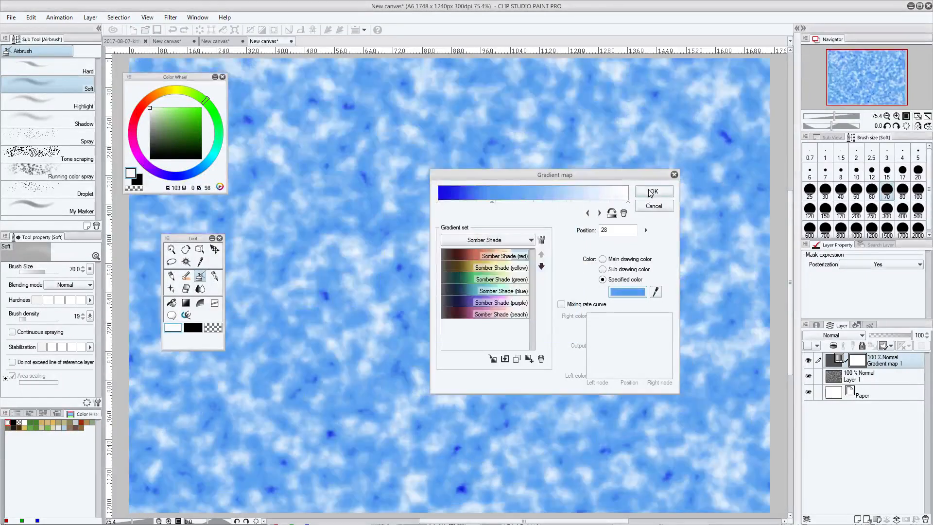
pyautogui.moveTo(442, 204); pyautogui.dragTo(499, 205)
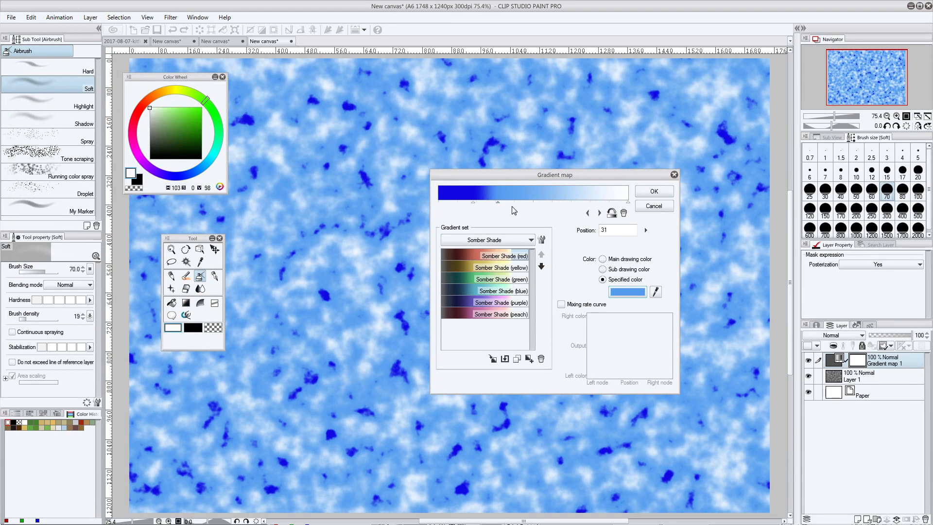
# Add a pale sand-yellow node (RGB 247, 227, 153) at position 40 of the gradient
pyautogui.click(513, 203)
pyautogui.click(628, 292)
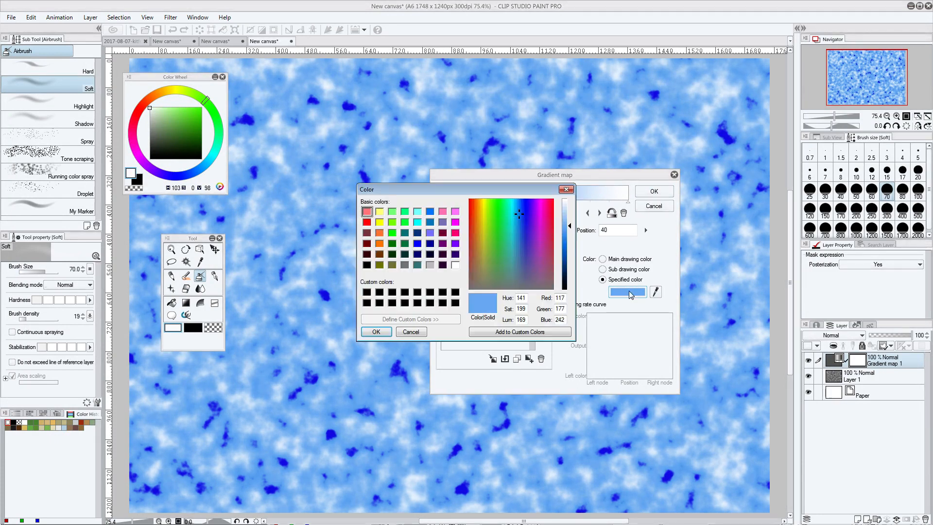
pyautogui.click(481, 212)
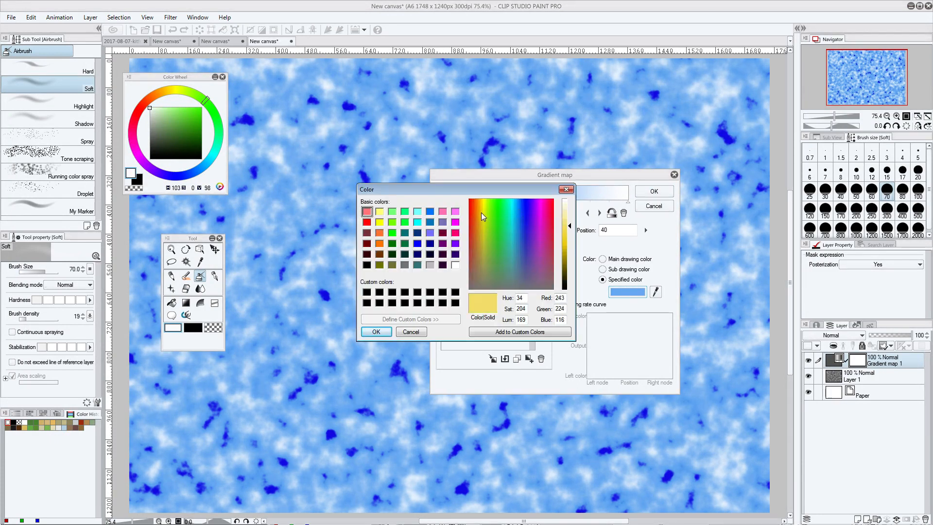
pyautogui.click(568, 218)
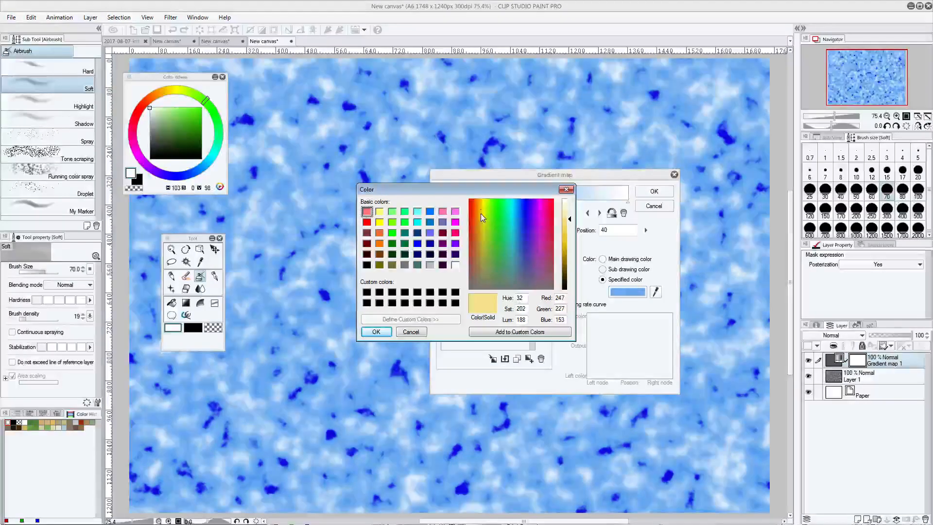
pyautogui.click(384, 332)
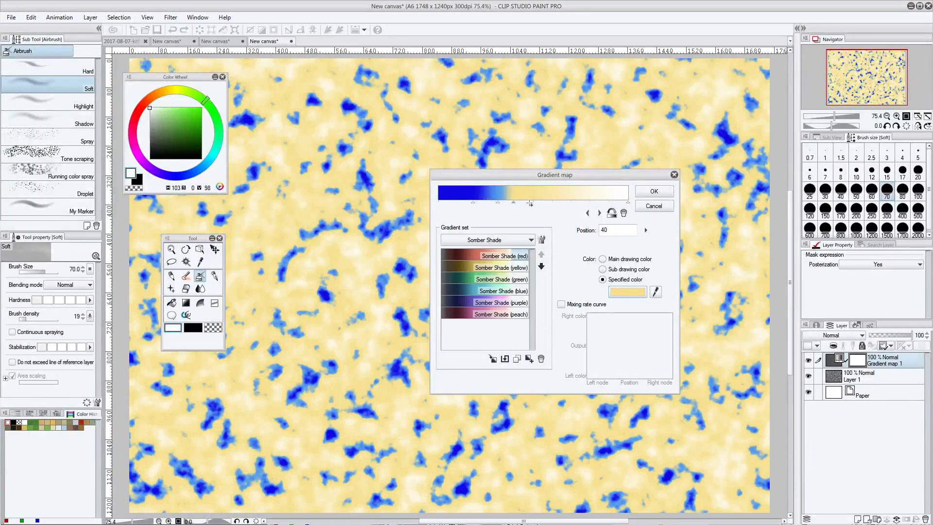
# Add a medium green node at position 48 of the gradient for the lowlands
pyautogui.click(629, 294)
pyautogui.click(494, 226)
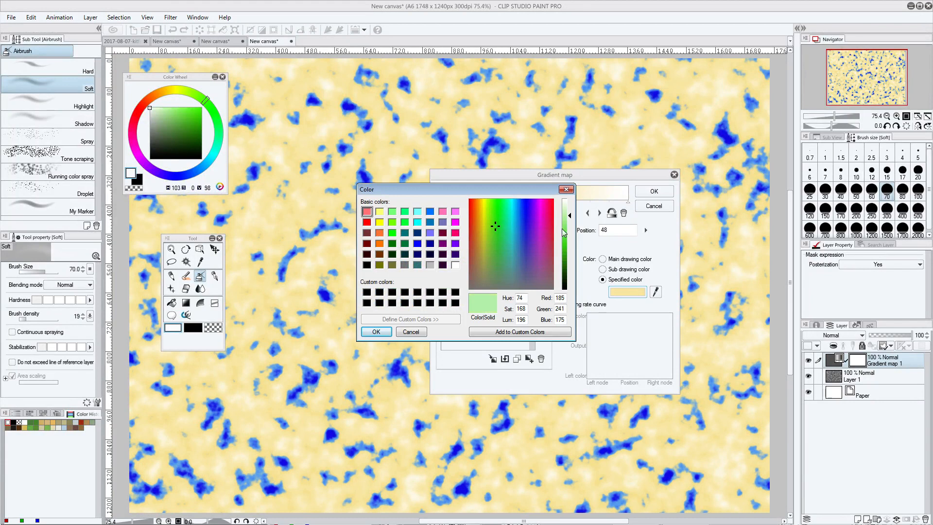
pyautogui.moveTo(567, 233); pyautogui.dragTo(568, 250)
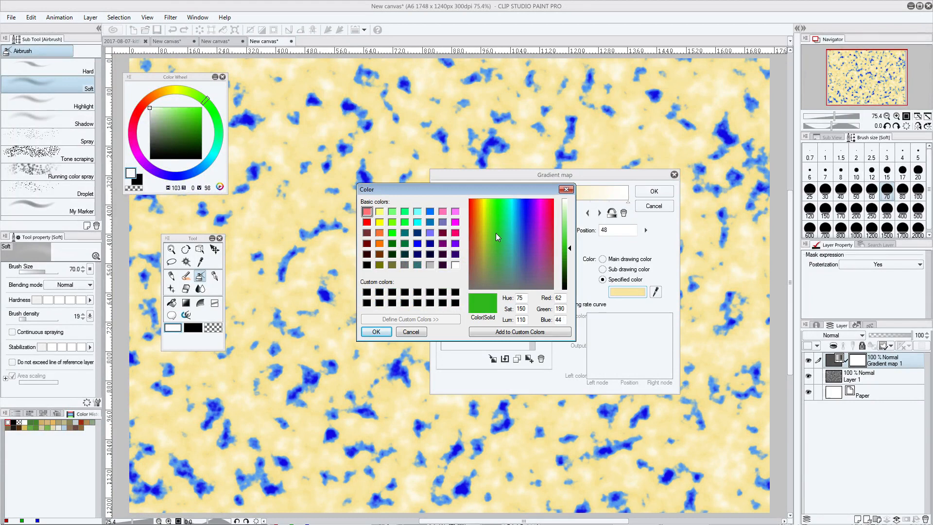
pyautogui.click(497, 237)
pyautogui.click(570, 249)
pyautogui.click(385, 331)
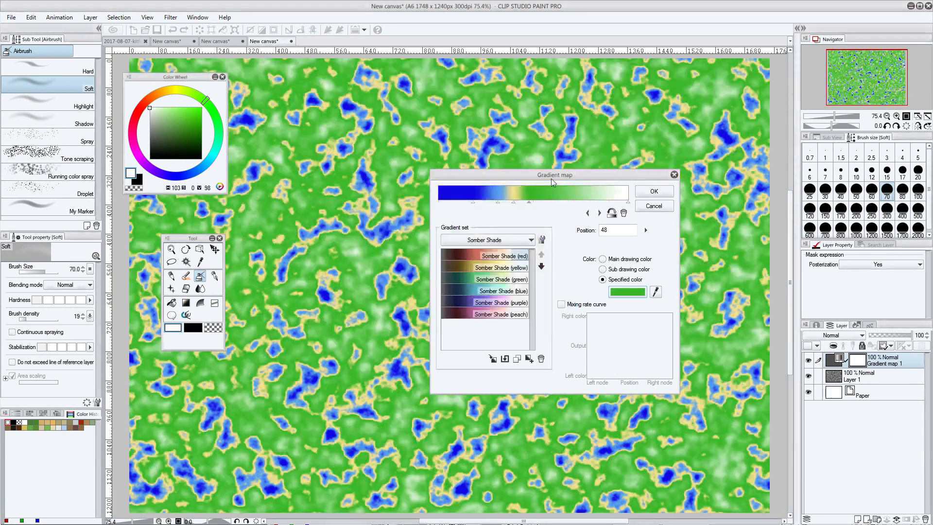
# Add a dark grey node at position 56 of the gradient and move the white end node to position 91
pyautogui.moveTo(552, 182); pyautogui.dragTo(563, 206)
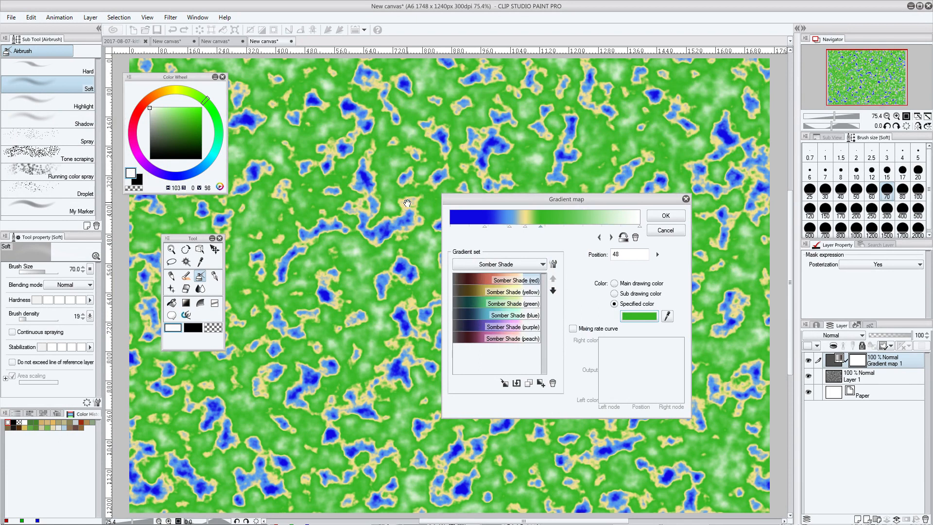
pyautogui.click(554, 227)
pyautogui.click(639, 316)
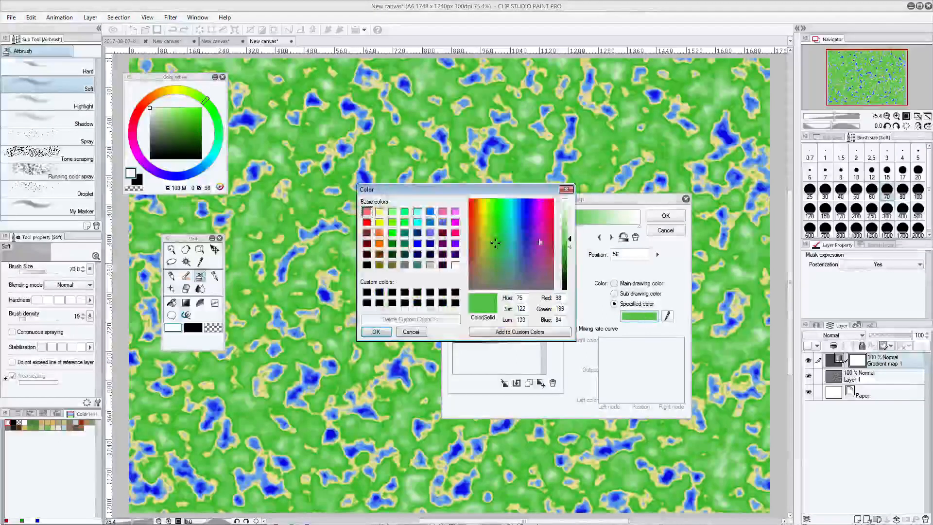
pyautogui.moveTo(491, 247); pyautogui.dragTo(494, 284)
pyautogui.click(526, 285)
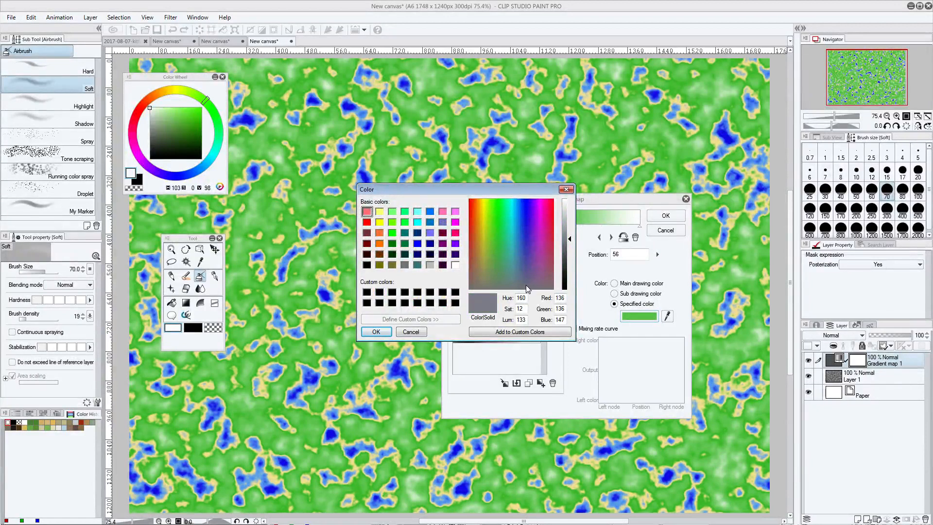
pyautogui.moveTo(568, 249); pyautogui.dragTo(570, 250)
pyautogui.click(376, 331)
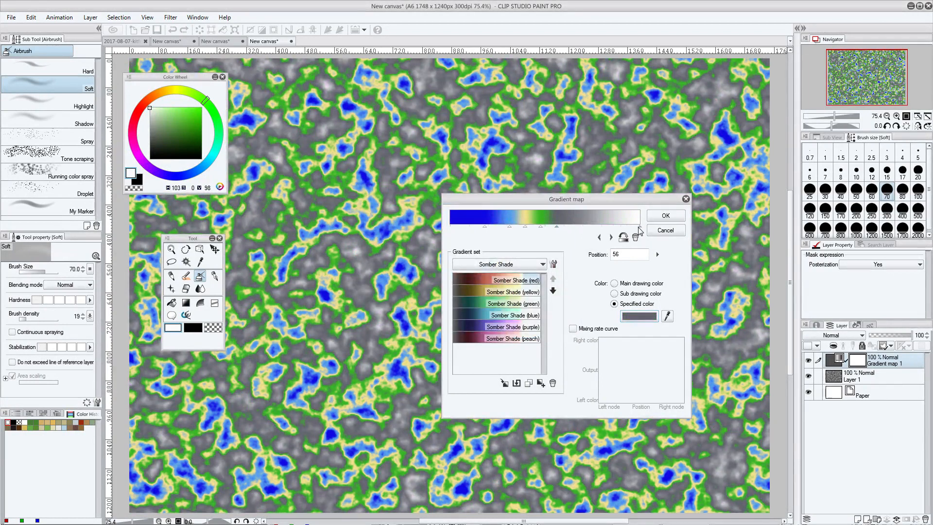
pyautogui.moveTo(640, 226)
pyautogui.mouseDown()
pyautogui.moveTo(611, 227)
pyautogui.moveTo(622, 228)
pyautogui.moveTo(629, 274)
pyautogui.moveTo(716, 219)
pyautogui.moveTo(718, 183)
pyautogui.moveTo(714, 207)
pyautogui.moveTo(729, 180)
pyautogui.moveTo(720, 180)
pyautogui.moveTo(762, 202)
pyautogui.moveTo(766, 148)
pyautogui.moveTo(756, 140)
pyautogui.mouseUp()
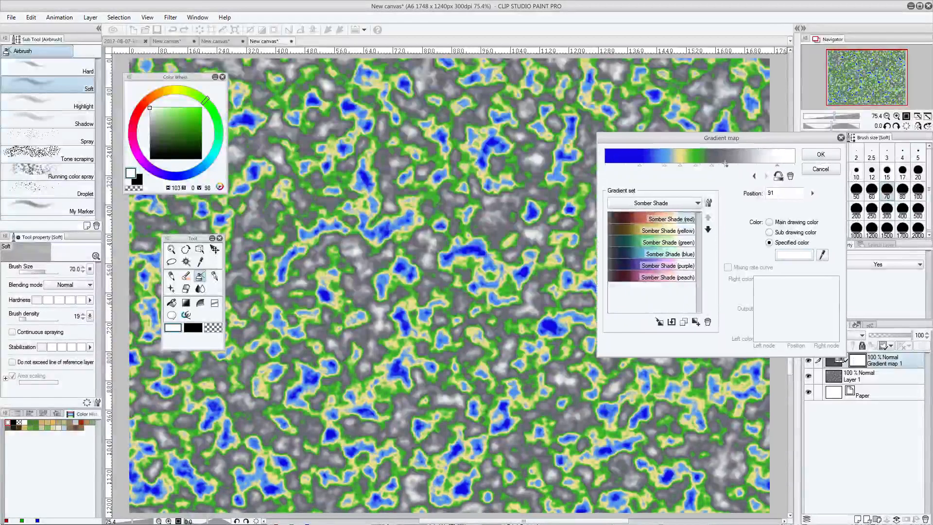
# Shift the gradient nodes towards the light end, placing light blue at position 38 and dark grey at position 71
pyautogui.moveTo(712, 169); pyautogui.dragTo(677, 168)
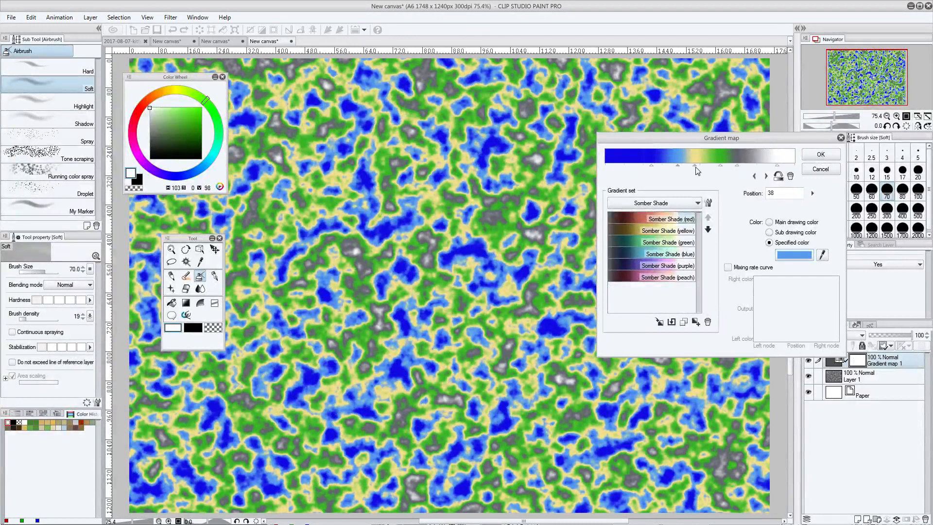
pyautogui.click(721, 169)
pyautogui.moveTo(738, 169); pyautogui.dragTo(740, 168)
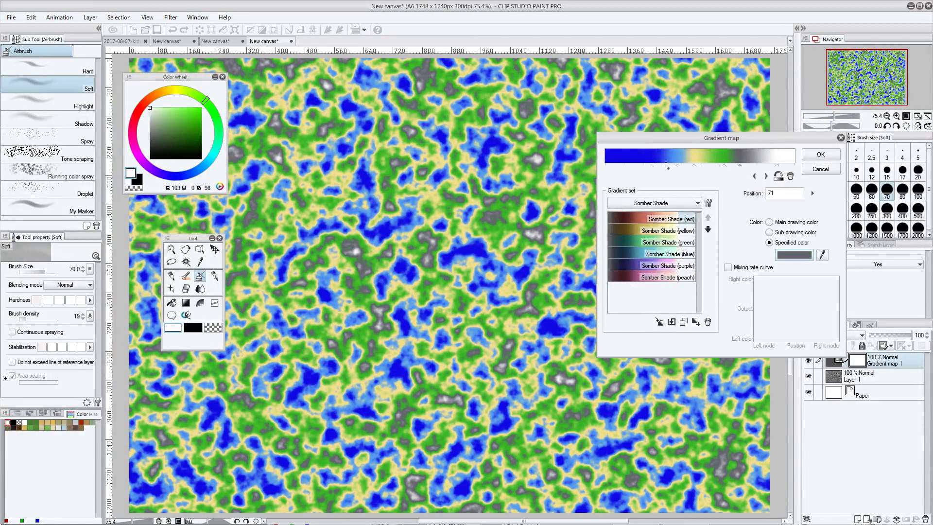
# Fine-tune the spacing of the water and land nodes, place the white node at position 89 and apply the gradient map
pyautogui.moveTo(679, 167); pyautogui.dragTo(747, 167)
pyautogui.click(775, 166)
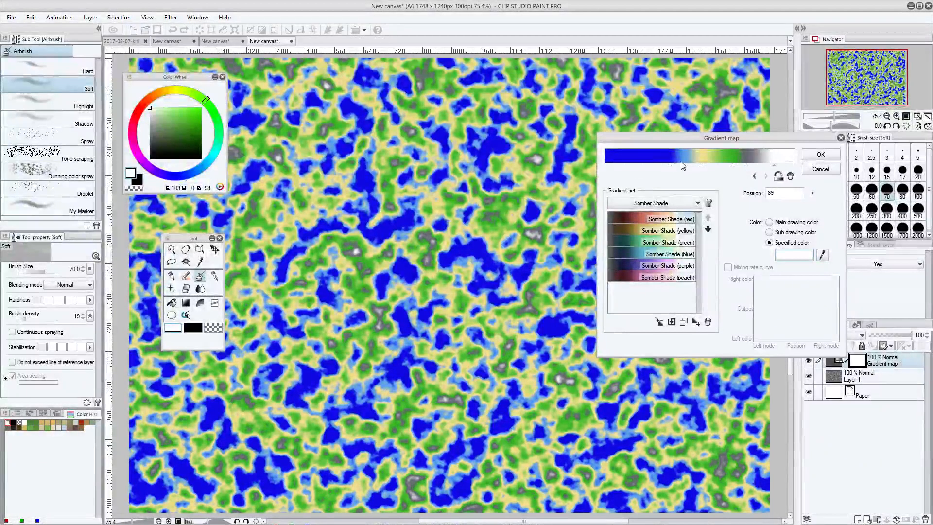
pyautogui.moveTo(670, 166); pyautogui.dragTo(761, 166)
pyautogui.click(746, 166)
pyautogui.moveTo(748, 169); pyautogui.dragTo(774, 167)
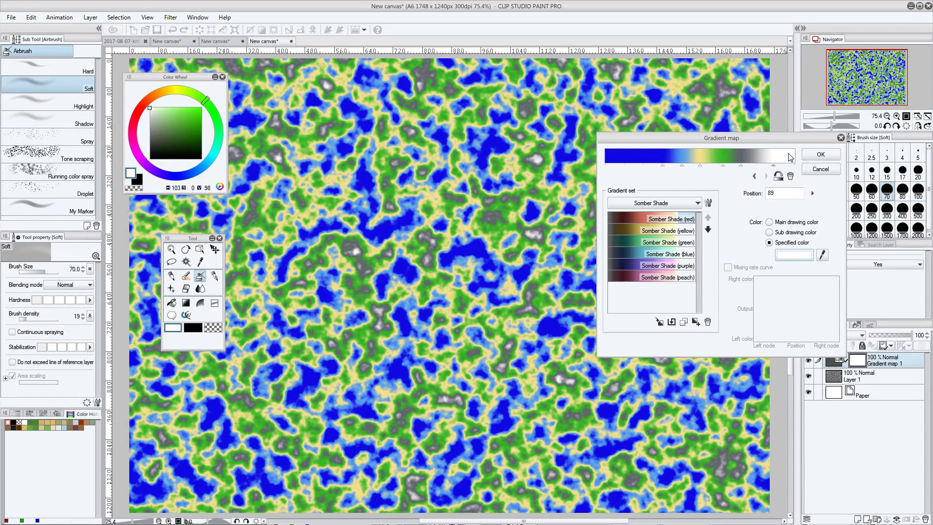
pyautogui.click(820, 154)
# Add a new layer between the noise layer and the gradient map and set its blending mode to Hard light
pyautogui.hotkey('ctrl', 'space')
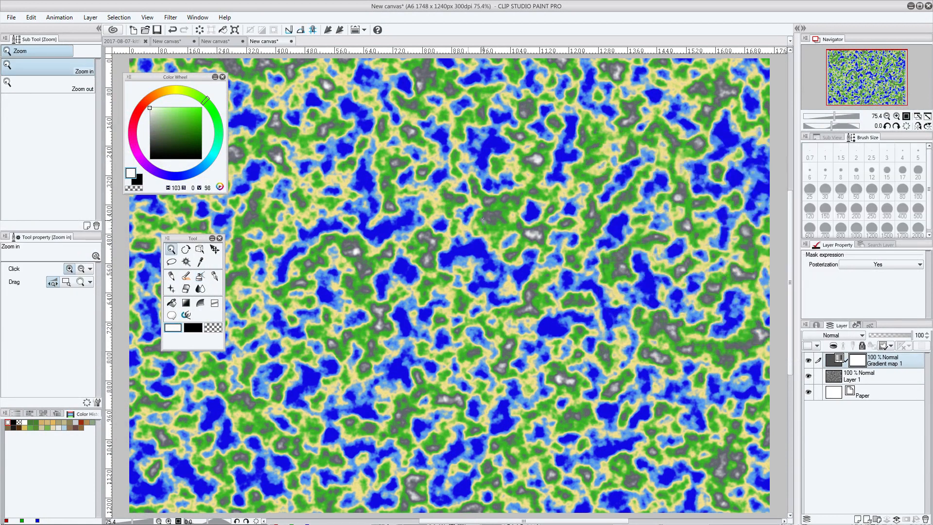
pyautogui.moveTo(481, 224); pyautogui.dragTo(500, 253)
pyautogui.hotkey('ctrl', 'space')
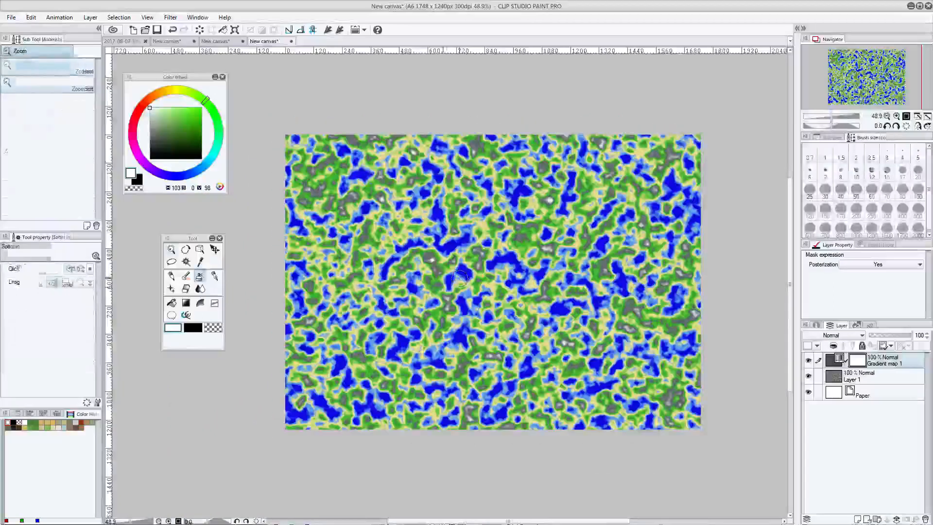
pyautogui.moveTo(448, 276)
pyautogui.mouseDown()
pyautogui.moveTo(503, 269)
pyautogui.moveTo(492, 268)
pyautogui.mouseUp()
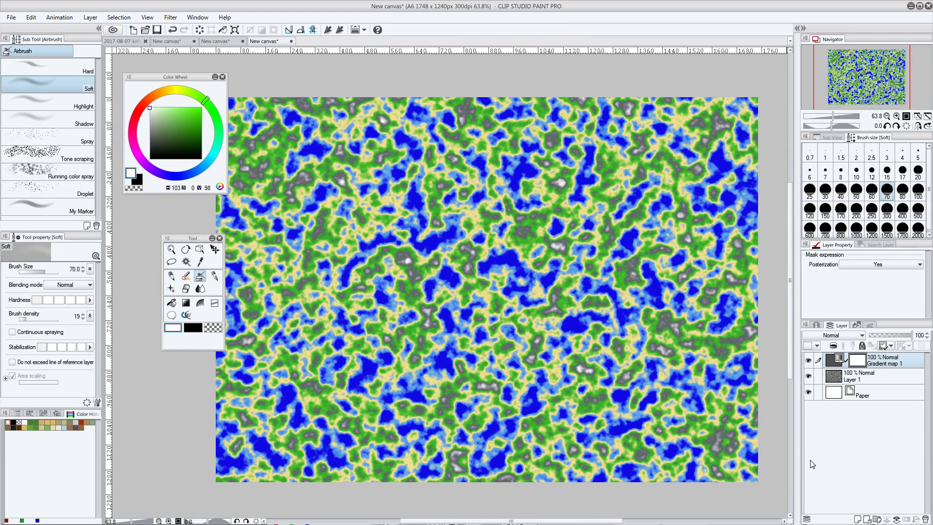
pyautogui.click(886, 382)
pyautogui.click(858, 518)
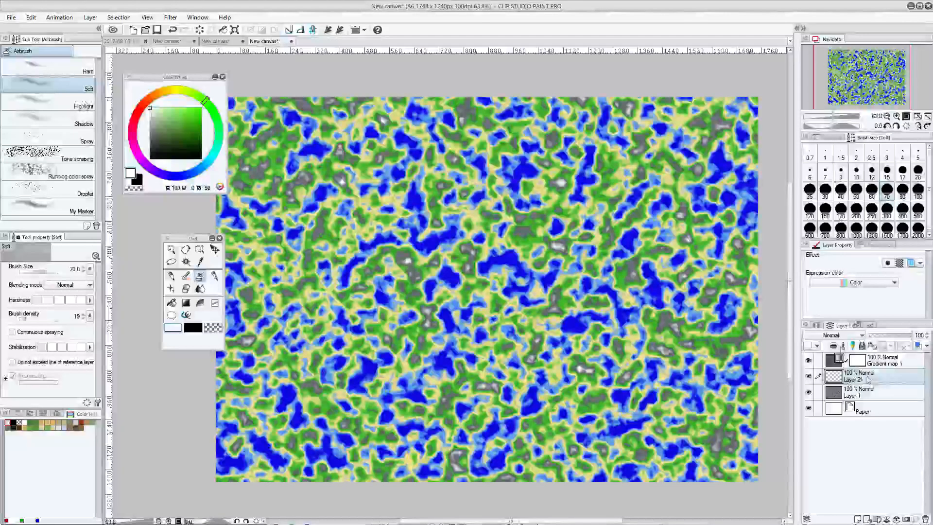
pyautogui.click(844, 335)
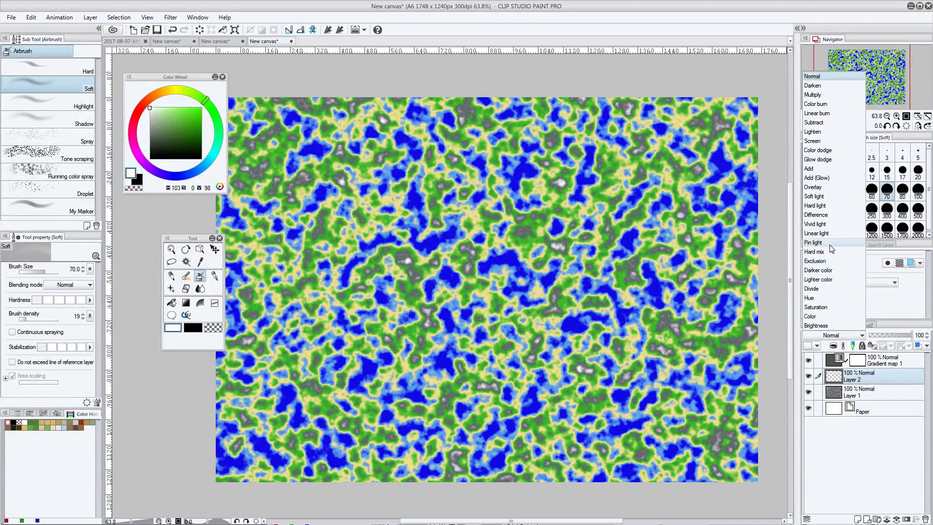
pyautogui.click(830, 205)
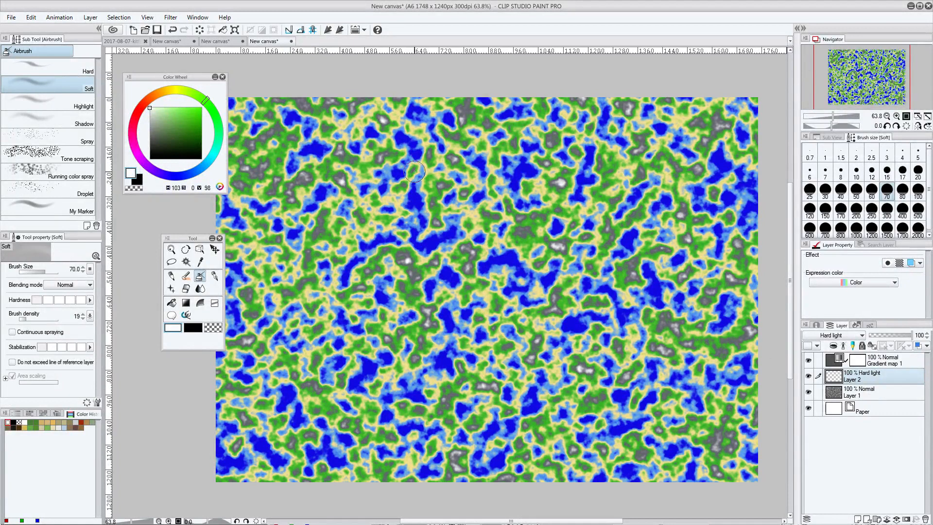
# Airbrush curved mountain ridges in white on the Hard light layer, one across the western half and one around the eastern half
pyautogui.moveTo(423, 166)
pyautogui.mouseDown()
pyautogui.moveTo(390, 234)
pyautogui.moveTo(413, 296)
pyautogui.mouseUp()
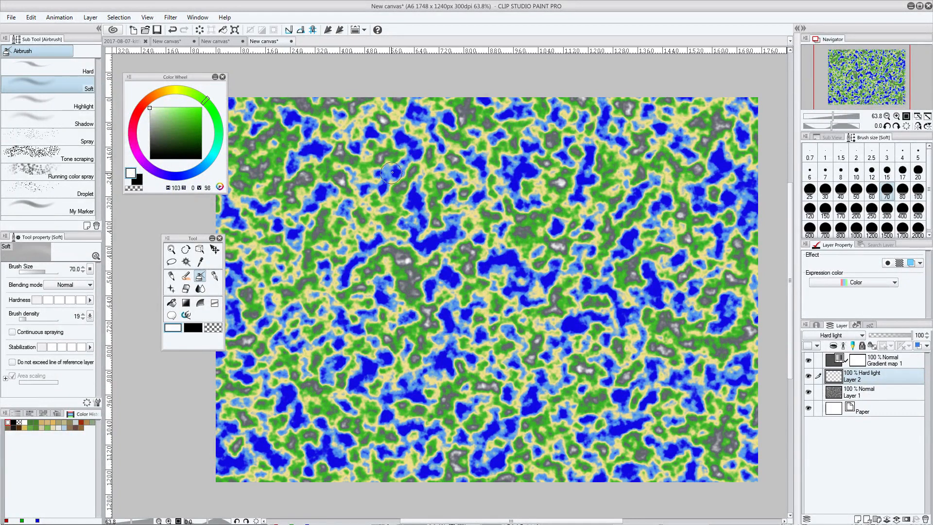
pyautogui.moveTo(392, 172)
pyautogui.mouseDown()
pyautogui.moveTo(403, 275)
pyautogui.moveTo(398, 169)
pyautogui.mouseUp()
pyautogui.moveTo(387, 247)
pyautogui.mouseDown()
pyautogui.moveTo(392, 192)
pyautogui.moveTo(449, 162)
pyautogui.moveTo(396, 208)
pyautogui.moveTo(403, 241)
pyautogui.moveTo(390, 238)
pyautogui.moveTo(420, 302)
pyautogui.moveTo(369, 384)
pyautogui.moveTo(390, 354)
pyautogui.moveTo(398, 363)
pyautogui.moveTo(344, 386)
pyautogui.moveTo(417, 330)
pyautogui.moveTo(406, 358)
pyautogui.moveTo(340, 376)
pyautogui.mouseUp()
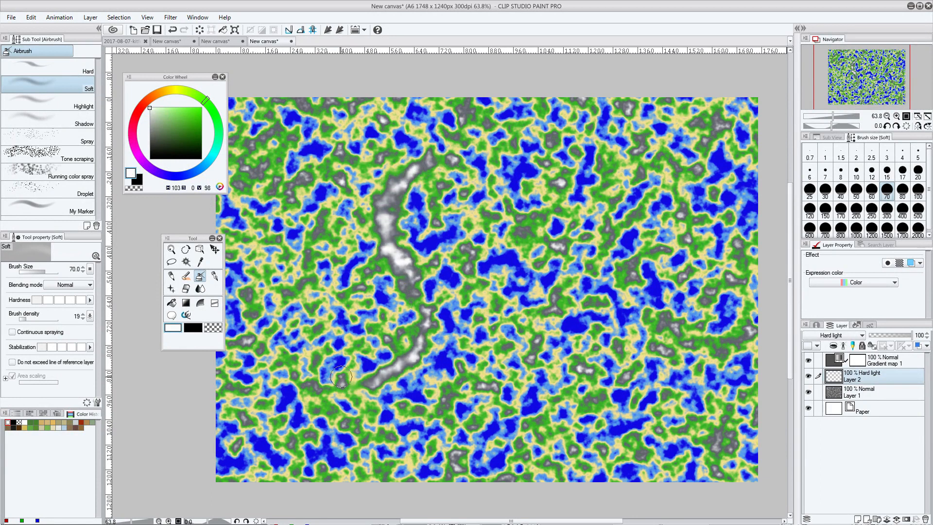
pyautogui.moveTo(524, 361)
pyautogui.mouseDown()
pyautogui.moveTo(584, 413)
pyautogui.moveTo(518, 349)
pyautogui.moveTo(597, 398)
pyautogui.moveTo(537, 373)
pyautogui.moveTo(661, 413)
pyautogui.moveTo(668, 393)
pyautogui.moveTo(623, 410)
pyautogui.moveTo(570, 397)
pyautogui.moveTo(646, 399)
pyautogui.moveTo(689, 361)
pyautogui.moveTo(693, 352)
pyautogui.moveTo(624, 404)
pyautogui.moveTo(692, 340)
pyautogui.moveTo(700, 272)
pyautogui.mouseUp()
pyautogui.moveTo(619, 182)
pyautogui.mouseDown()
pyautogui.moveTo(576, 152)
pyautogui.moveTo(646, 194)
pyautogui.moveTo(619, 174)
pyautogui.moveTo(635, 201)
pyautogui.moveTo(581, 136)
pyautogui.moveTo(632, 177)
pyautogui.moveTo(622, 221)
pyautogui.mouseUp()
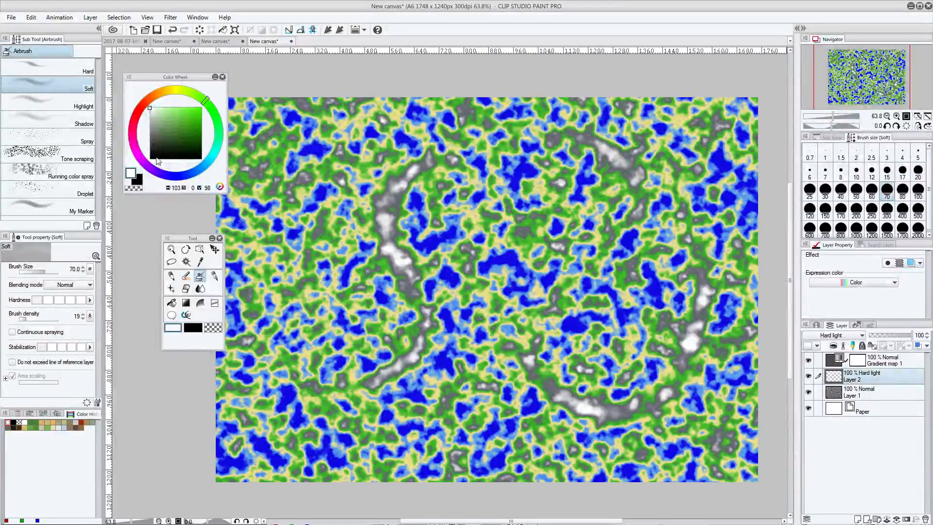
# Switch to black and airbrush a deep sea into the upper centre of the map, enlarging the soft brush along the way
pyautogui.click(139, 178)
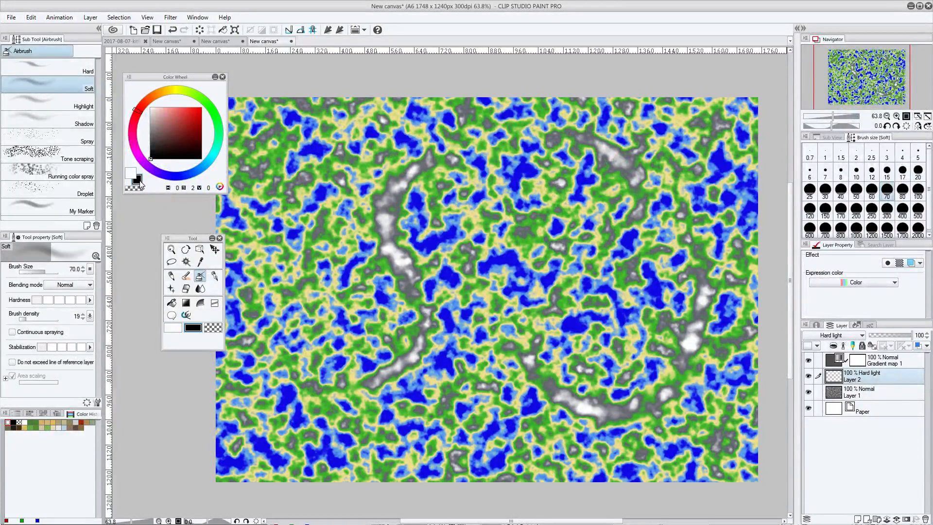
pyautogui.moveTo(436, 227)
pyautogui.mouseDown()
pyautogui.moveTo(469, 269)
pyautogui.moveTo(473, 195)
pyautogui.moveTo(468, 249)
pyautogui.moveTo(486, 229)
pyautogui.moveTo(486, 203)
pyautogui.moveTo(544, 242)
pyautogui.moveTo(477, 312)
pyautogui.moveTo(530, 228)
pyautogui.moveTo(530, 249)
pyautogui.moveTo(500, 280)
pyautogui.mouseUp()
pyautogui.press(']')
pyautogui.press(']')
pyautogui.press(']')
pyautogui.press(']')
pyautogui.press(']')
pyautogui.press(']')
pyautogui.press(']')
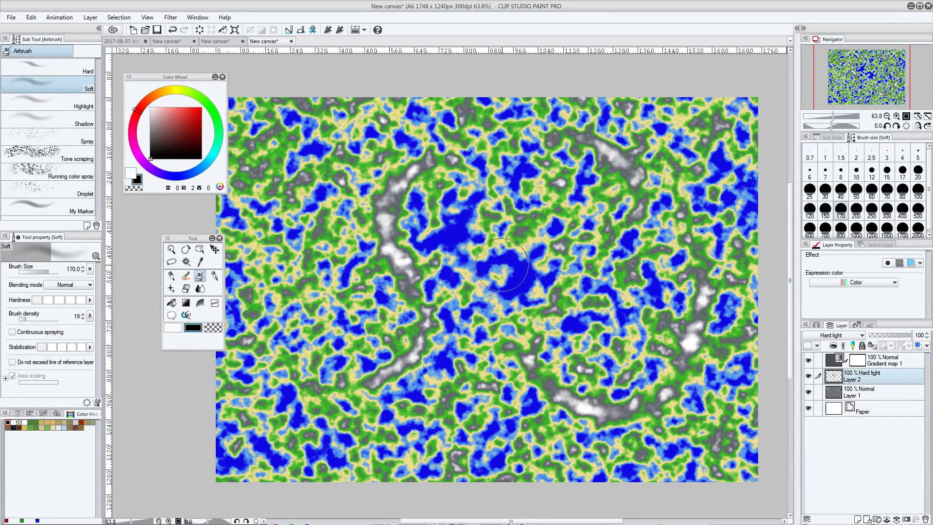
pyautogui.moveTo(509, 185)
pyautogui.mouseDown()
pyautogui.moveTo(493, 238)
pyautogui.moveTo(509, 169)
pyautogui.moveTo(497, 267)
pyautogui.mouseUp()
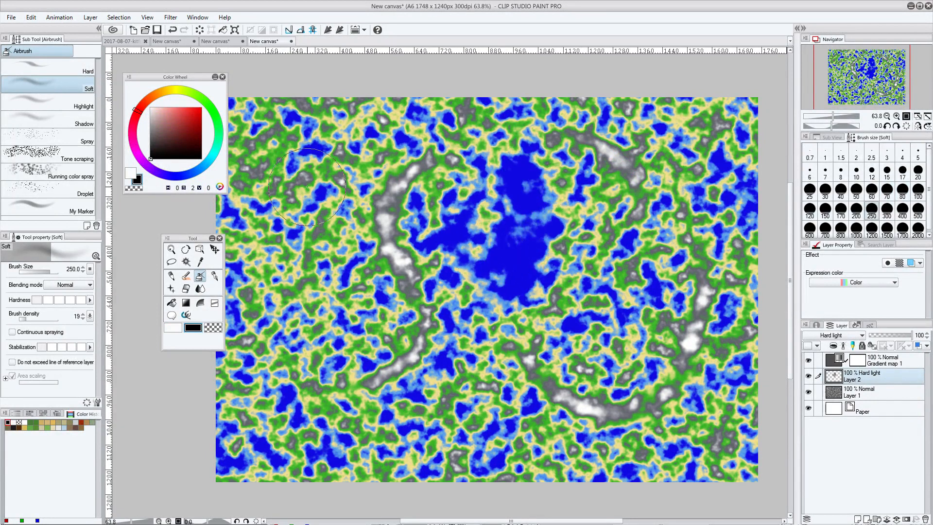
# Airbrush black at size 250 along the map edges and between the two ridges to surround the landmasses with ocean
pyautogui.moveTo(308, 178)
pyautogui.mouseDown()
pyautogui.moveTo(282, 237)
pyautogui.moveTo(283, 189)
pyautogui.moveTo(284, 272)
pyautogui.mouseUp()
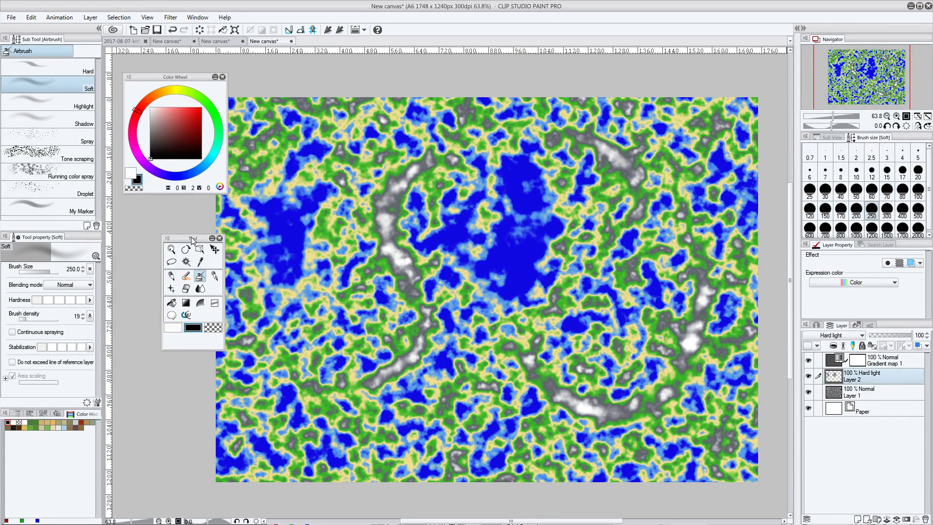
pyautogui.moveTo(192, 239); pyautogui.dragTo(156, 264)
pyautogui.moveTo(237, 255)
pyautogui.mouseDown()
pyautogui.moveTo(247, 277)
pyautogui.moveTo(258, 275)
pyautogui.moveTo(235, 427)
pyautogui.moveTo(256, 419)
pyautogui.moveTo(236, 423)
pyautogui.moveTo(264, 460)
pyautogui.moveTo(226, 461)
pyautogui.moveTo(399, 464)
pyautogui.moveTo(368, 470)
pyautogui.moveTo(476, 392)
pyautogui.moveTo(490, 298)
pyautogui.moveTo(423, 432)
pyautogui.moveTo(474, 344)
pyautogui.moveTo(441, 437)
pyautogui.moveTo(467, 474)
pyautogui.moveTo(591, 478)
pyautogui.moveTo(543, 481)
pyautogui.moveTo(712, 469)
pyautogui.moveTo(732, 434)
pyautogui.moveTo(701, 479)
pyautogui.moveTo(728, 469)
pyautogui.moveTo(751, 344)
pyautogui.moveTo(753, 278)
pyautogui.moveTo(722, 137)
pyautogui.moveTo(747, 136)
pyautogui.moveTo(677, 103)
pyautogui.moveTo(603, 93)
pyautogui.moveTo(706, 135)
pyautogui.moveTo(683, 120)
pyautogui.mouseUp()
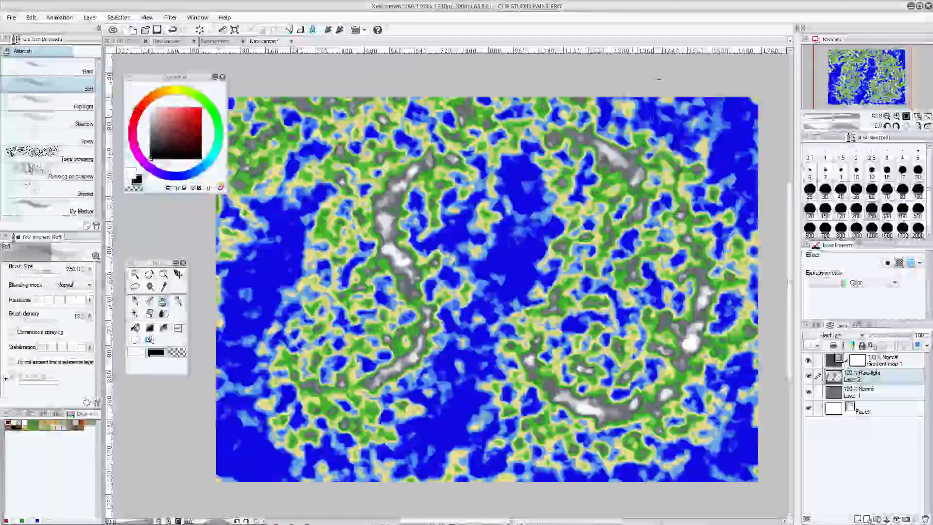
pyautogui.moveTo(365, 94)
pyautogui.mouseDown()
pyautogui.moveTo(307, 141)
pyautogui.moveTo(291, 131)
pyautogui.moveTo(349, 115)
pyautogui.moveTo(332, 114)
pyautogui.moveTo(292, 185)
pyautogui.moveTo(302, 155)
pyautogui.moveTo(350, 160)
pyautogui.moveTo(336, 224)
pyautogui.moveTo(396, 311)
pyautogui.moveTo(356, 274)
pyautogui.mouseUp()
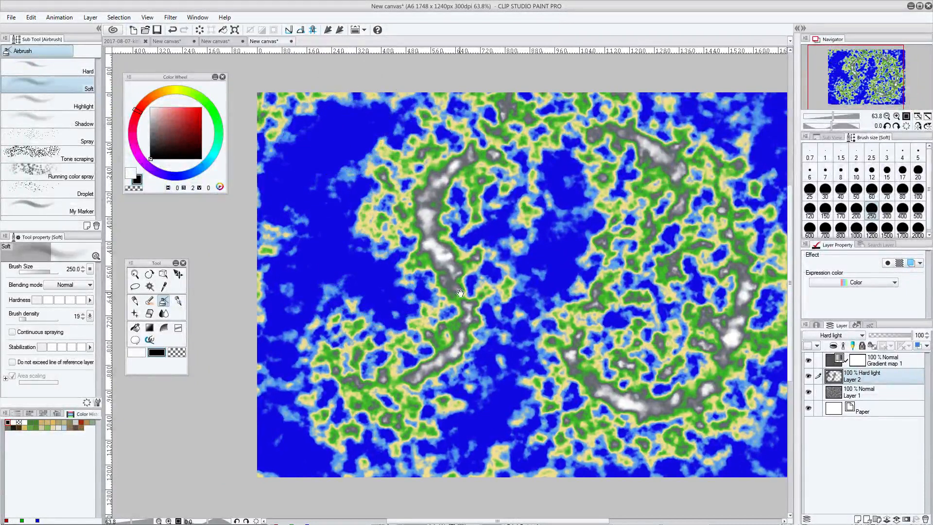
pyautogui.moveTo(516, 238); pyautogui.dragTo(454, 232)
pyautogui.moveTo(457, 151)
pyautogui.mouseDown()
pyautogui.moveTo(459, 185)
pyautogui.moveTo(417, 239)
pyautogui.moveTo(423, 246)
pyautogui.mouseUp()
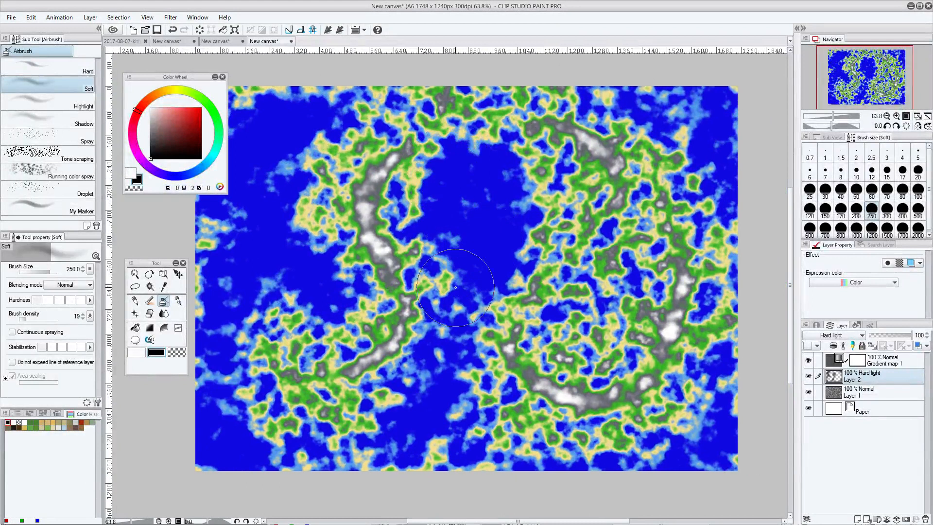
pyautogui.moveTo(297, 141)
pyautogui.mouseDown()
pyautogui.moveTo(252, 146)
pyautogui.moveTo(289, 180)
pyautogui.moveTo(416, 212)
pyautogui.moveTo(395, 213)
pyautogui.mouseUp()
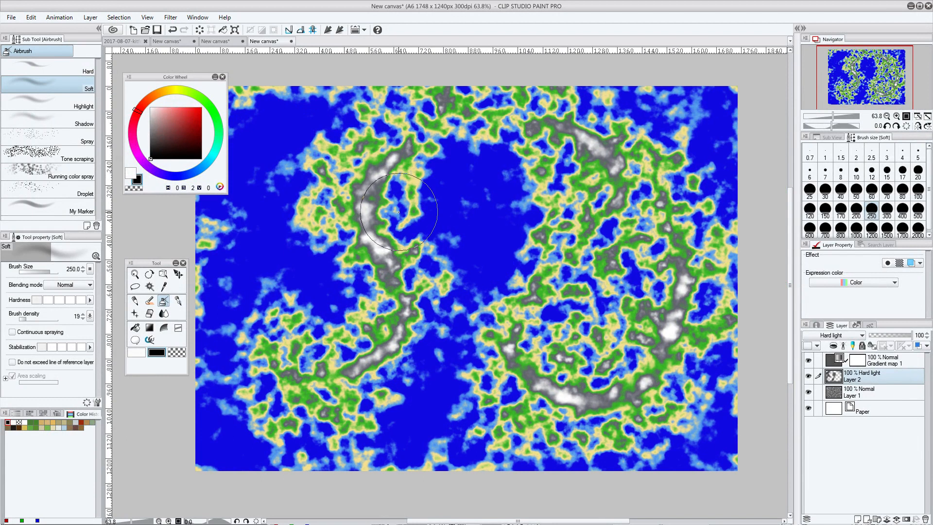
# Switch to white and airbrush a peninsula reaching east from the middle of the western mountain ridge
pyautogui.press('x')
pyautogui.press('x')
pyautogui.press('x')
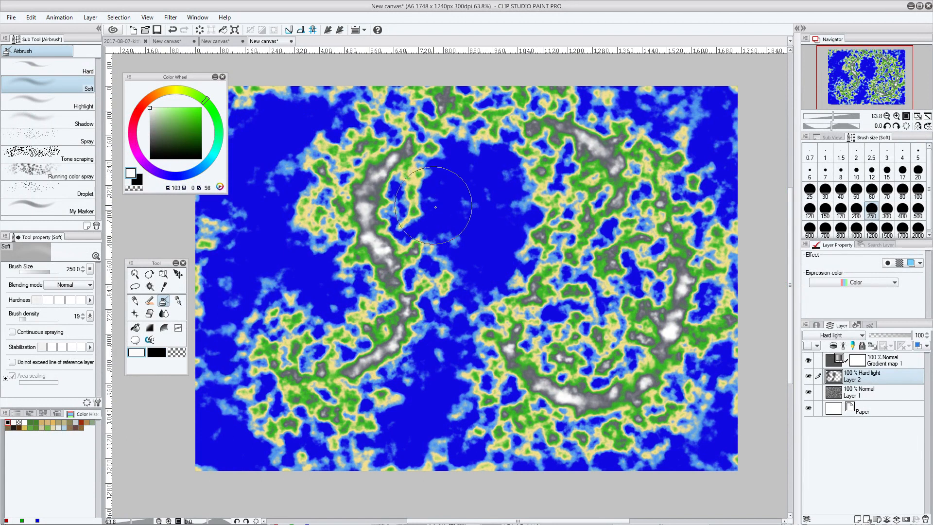
pyautogui.moveTo(400, 260); pyautogui.dragTo(483, 268)
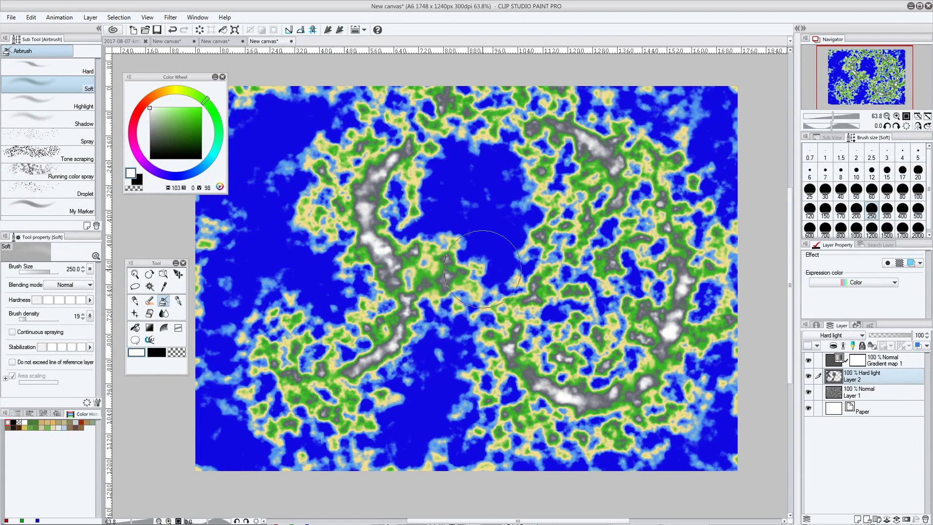
# Airbrush black over the eastern continent's interior, the northern land strip and the outer edges to open a large bay and clear the oceans
pyautogui.press('x')
pyautogui.moveTo(474, 233)
pyautogui.mouseDown()
pyautogui.moveTo(433, 226)
pyautogui.moveTo(465, 233)
pyautogui.moveTo(437, 238)
pyautogui.moveTo(489, 249)
pyautogui.moveTo(454, 307)
pyautogui.moveTo(466, 297)
pyautogui.moveTo(446, 346)
pyautogui.moveTo(452, 385)
pyautogui.moveTo(417, 443)
pyautogui.moveTo(492, 469)
pyautogui.moveTo(414, 455)
pyautogui.moveTo(699, 445)
pyautogui.mouseUp()
pyautogui.moveTo(695, 362); pyautogui.dragTo(698, 346)
pyautogui.moveTo(640, 288)
pyautogui.mouseDown()
pyautogui.moveTo(635, 310)
pyautogui.moveTo(602, 301)
pyautogui.moveTo(564, 228)
pyautogui.moveTo(578, 233)
pyautogui.moveTo(585, 304)
pyautogui.moveTo(544, 243)
pyautogui.moveTo(540, 267)
pyautogui.moveTo(510, 296)
pyautogui.moveTo(530, 340)
pyautogui.mouseUp()
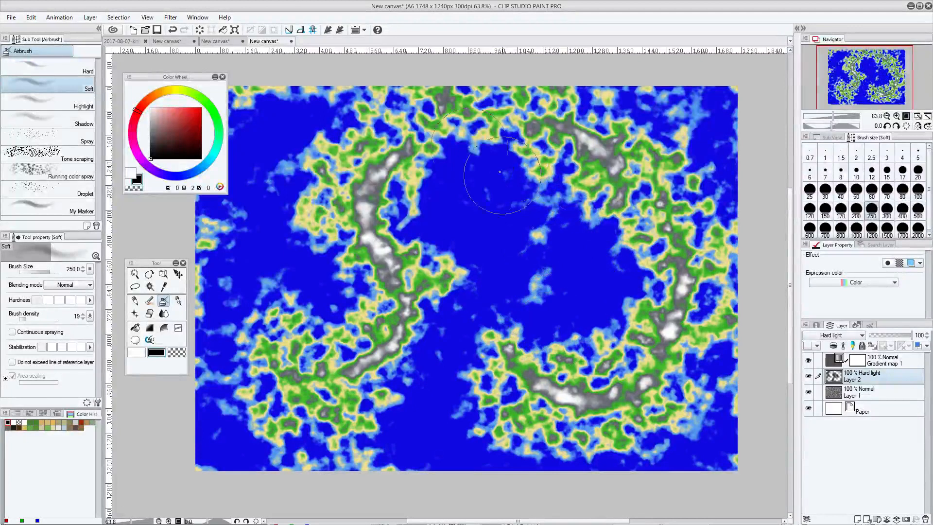
pyautogui.moveTo(500, 172)
pyautogui.mouseDown()
pyautogui.moveTo(483, 107)
pyautogui.moveTo(548, 97)
pyautogui.moveTo(659, 116)
pyautogui.moveTo(712, 92)
pyautogui.moveTo(739, 121)
pyautogui.mouseUp()
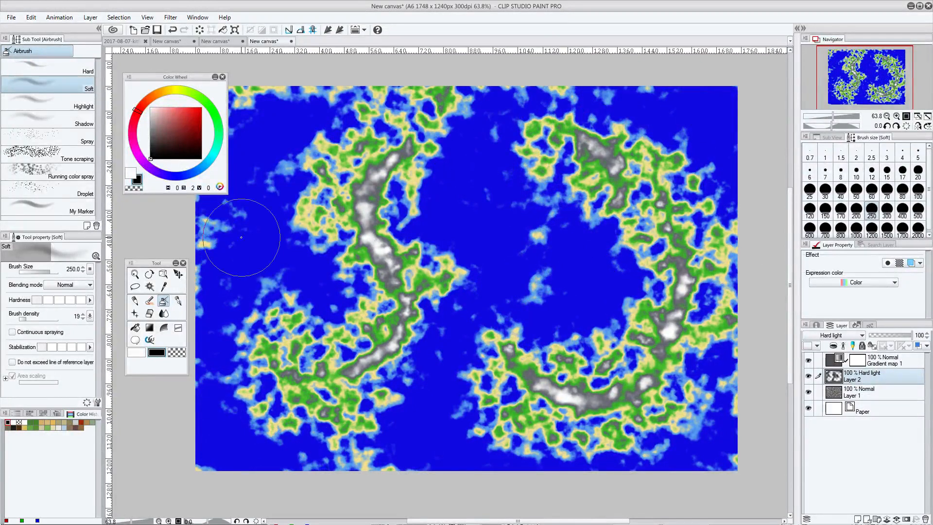
pyautogui.moveTo(241, 237); pyautogui.dragTo(316, 272)
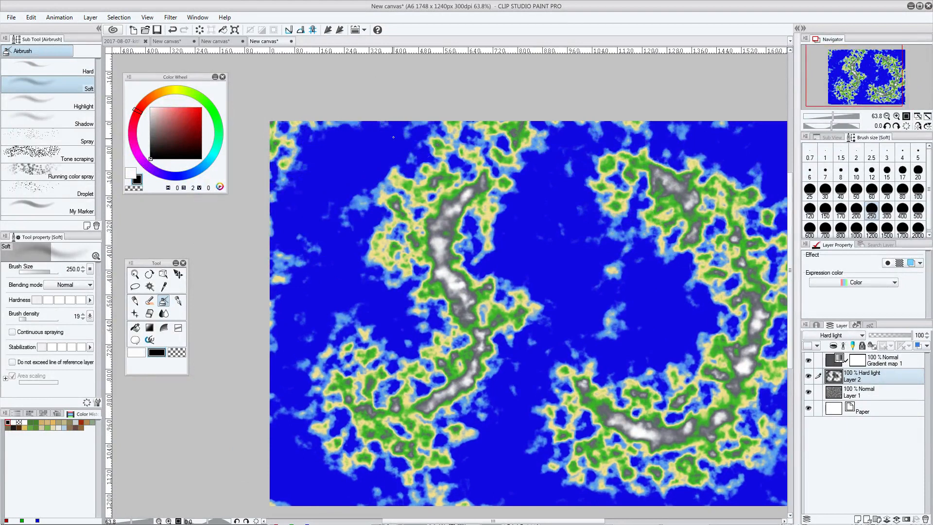
pyautogui.moveTo(377, 274); pyautogui.dragTo(328, 258)
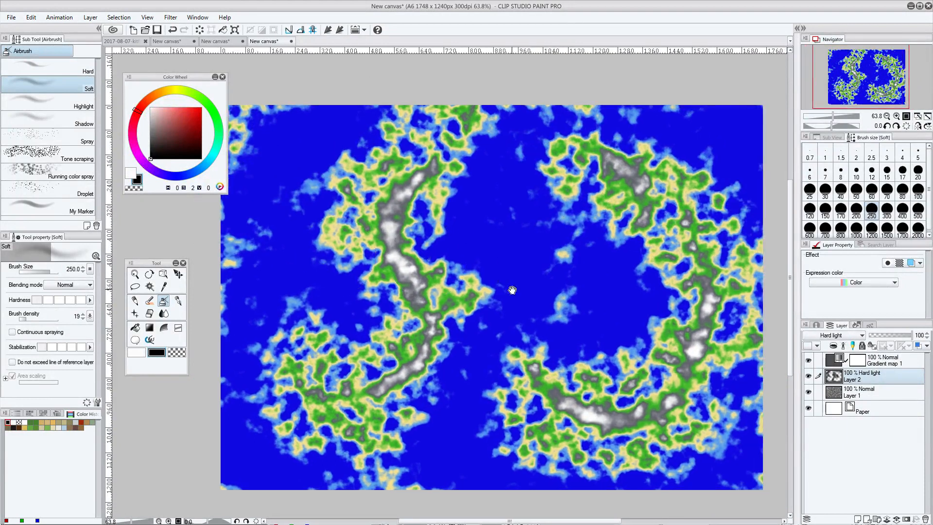
pyautogui.moveTo(512, 290)
pyautogui.mouseDown()
pyautogui.moveTo(473, 278)
pyautogui.moveTo(494, 300)
pyautogui.moveTo(500, 284)
pyautogui.mouseUp()
# Reduce the airbrush to size 60 and paint small white islands in the bay of the eastern continent
pyautogui.hotkey('ctrl', 'space')
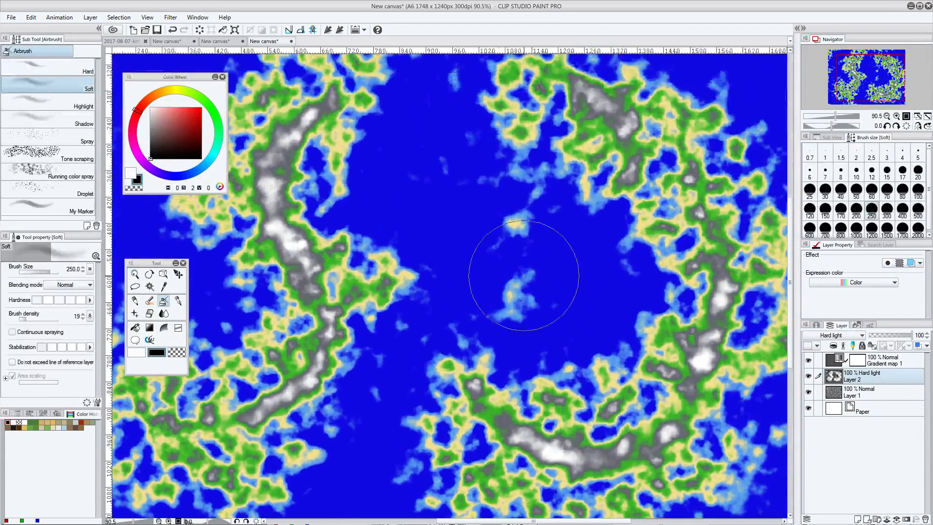
pyautogui.press('[')
pyautogui.press('[')
pyautogui.press('[')
pyautogui.press('[')
pyautogui.press('[')
pyautogui.press('[')
pyautogui.press('[')
pyautogui.press('[')
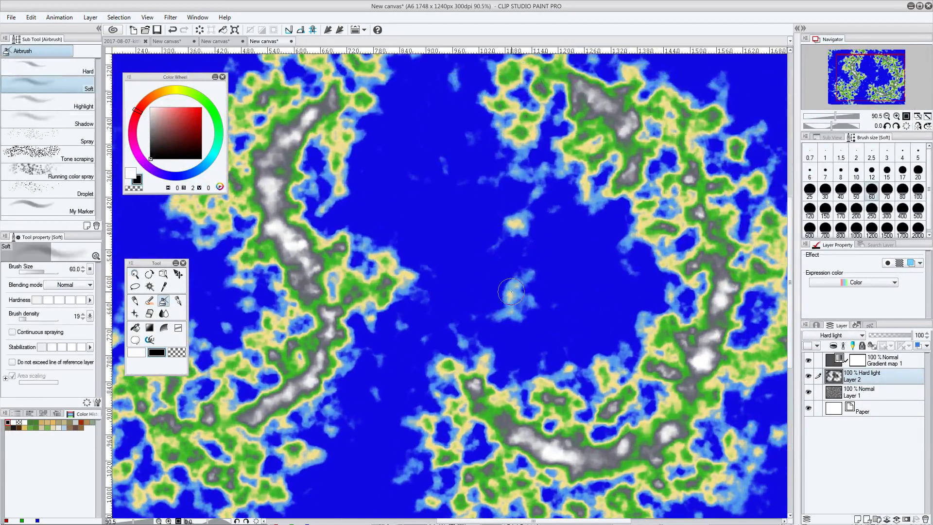
pyautogui.press('x')
pyautogui.moveTo(511, 290)
pyautogui.mouseDown()
pyautogui.moveTo(543, 271)
pyautogui.moveTo(522, 277)
pyautogui.moveTo(502, 314)
pyautogui.moveTo(484, 311)
pyautogui.moveTo(513, 302)
pyautogui.moveTo(526, 234)
pyautogui.moveTo(487, 189)
pyautogui.moveTo(526, 243)
pyautogui.moveTo(498, 210)
pyautogui.moveTo(517, 237)
pyautogui.moveTo(490, 220)
pyautogui.moveTo(511, 225)
pyautogui.mouseUp()
pyautogui.press('x')
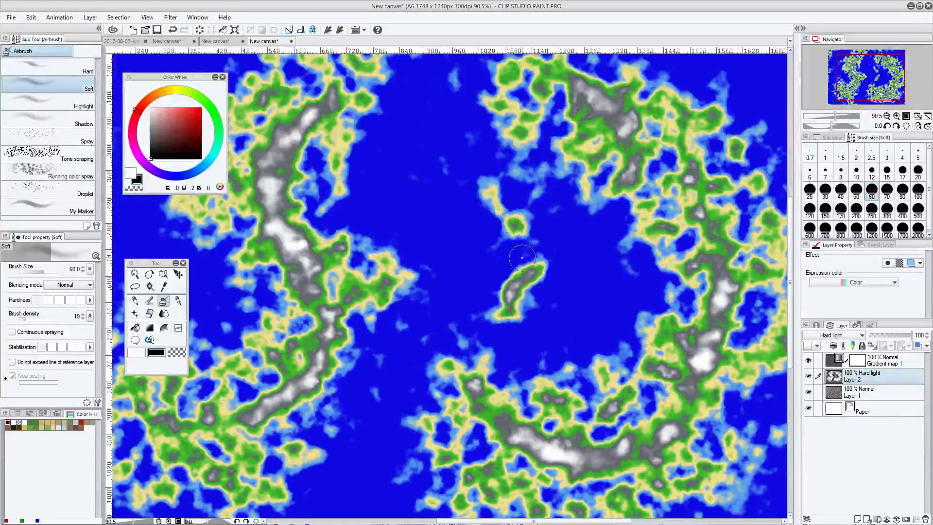
# Airbrush white touches along the bay's southern shore to build up the land there
pyautogui.press('x')
pyautogui.moveTo(502, 327)
pyautogui.mouseDown()
pyautogui.moveTo(469, 326)
pyautogui.moveTo(494, 325)
pyautogui.moveTo(498, 358)
pyautogui.moveTo(454, 340)
pyautogui.moveTo(518, 362)
pyautogui.moveTo(454, 357)
pyautogui.moveTo(503, 369)
pyautogui.moveTo(517, 394)
pyautogui.moveTo(477, 382)
pyautogui.moveTo(545, 379)
pyautogui.moveTo(553, 409)
pyautogui.moveTo(597, 369)
pyautogui.moveTo(588, 400)
pyautogui.mouseUp()
pyautogui.press('x')
# View the whole map and toggle the visibility of the gradient map and the Hard light layer to compare the underlying greyscale noise
pyautogui.press('space')
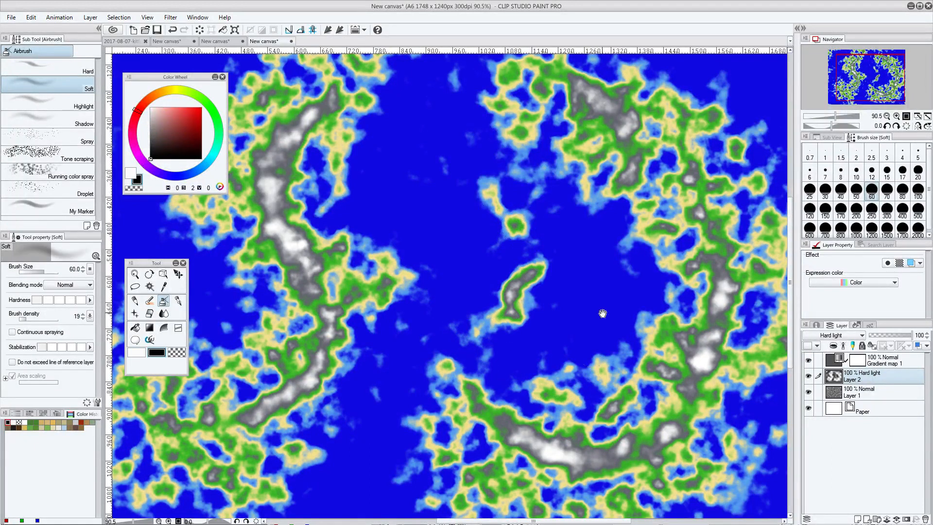
pyautogui.moveTo(602, 314); pyautogui.dragTo(519, 294)
pyautogui.hotkey('ctrl', 'space')
pyautogui.moveTo(526, 254); pyautogui.dragTo(509, 275)
pyautogui.press('space')
pyautogui.moveTo(493, 266)
pyautogui.mouseDown()
pyautogui.moveTo(510, 304)
pyautogui.moveTo(474, 310)
pyautogui.moveTo(487, 313)
pyautogui.mouseUp()
pyautogui.hotkey('ctrl', 'space')
pyautogui.press('space')
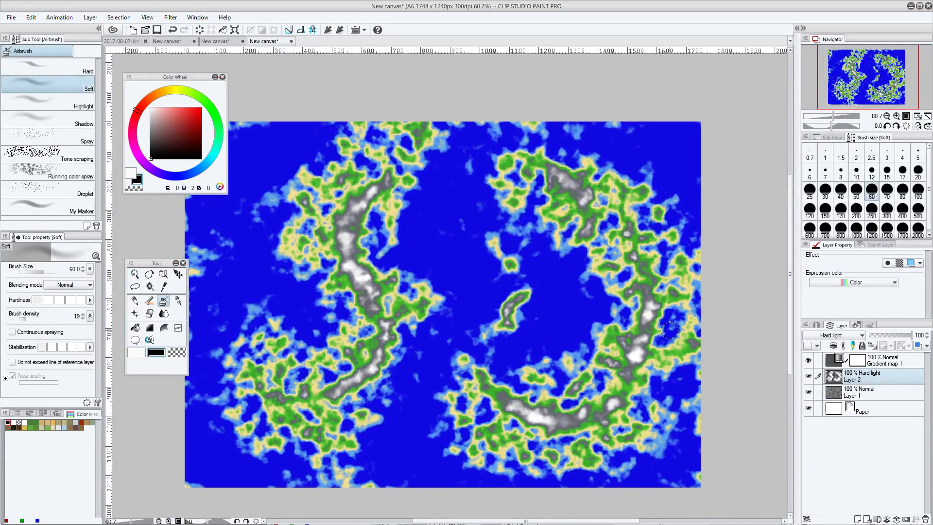
pyautogui.click(809, 362)
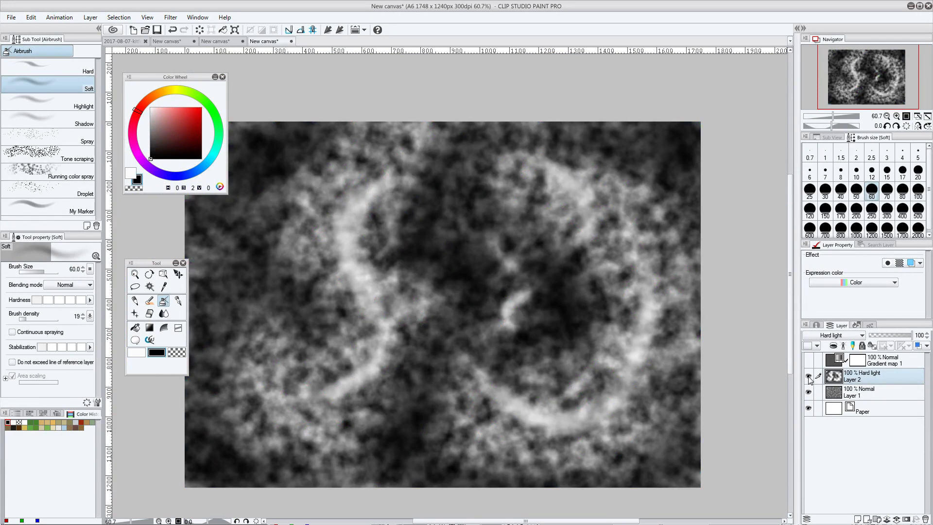
pyautogui.click(808, 377)
pyautogui.click(808, 376)
pyautogui.click(809, 361)
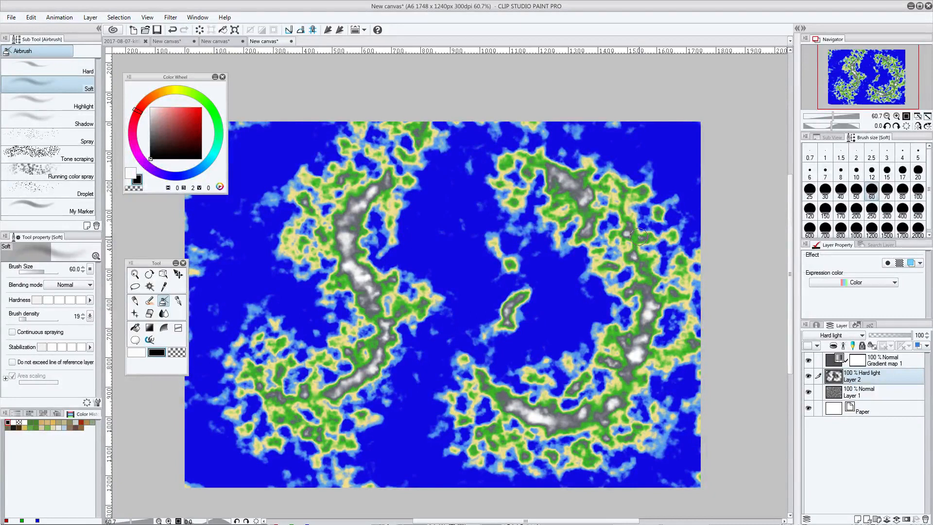
# Create a layer folder and move the gradient map, the Hard light layer and the noise layer into it
pyautogui.click(877, 519)
pyautogui.moveTo(886, 361); pyautogui.dragTo(881, 404)
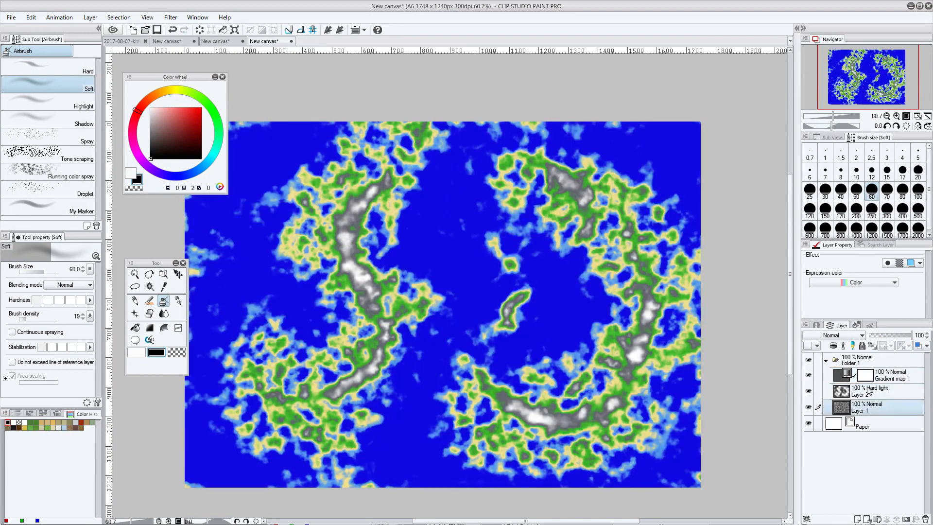
# Hide the gradient map and add a Posterization correction layer above the Hard light layer, lowering the number of gradients to a few flat grey tones
pyautogui.click(809, 375)
pyautogui.click(873, 394)
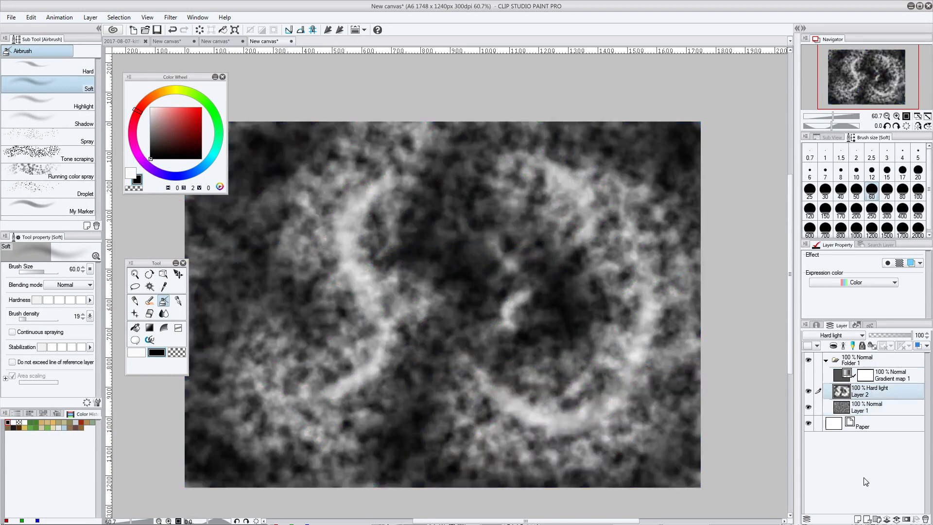
pyautogui.rightClick(838, 460)
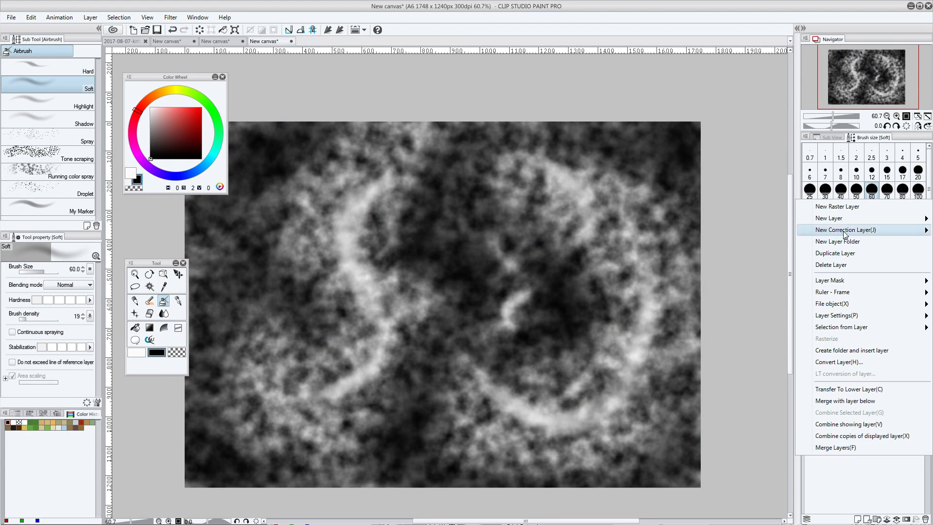
pyautogui.moveTo(846, 235)
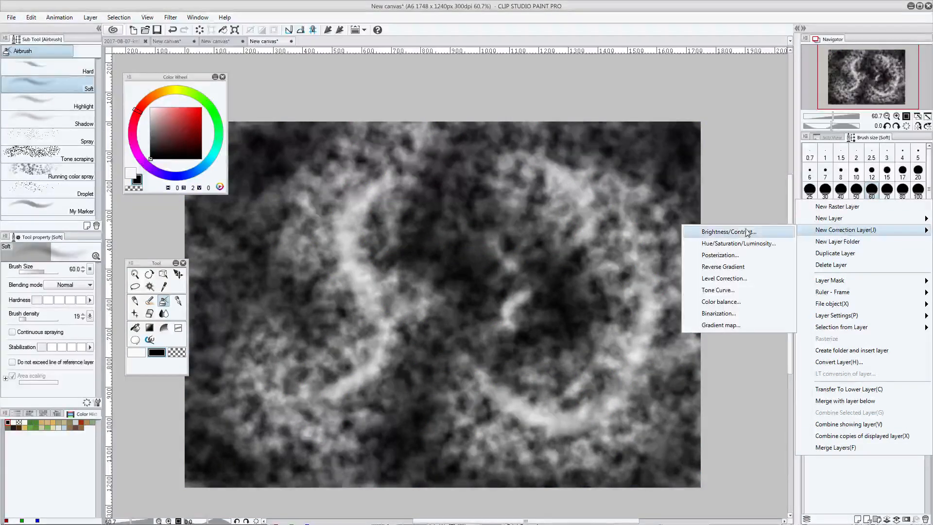
pyautogui.click(746, 254)
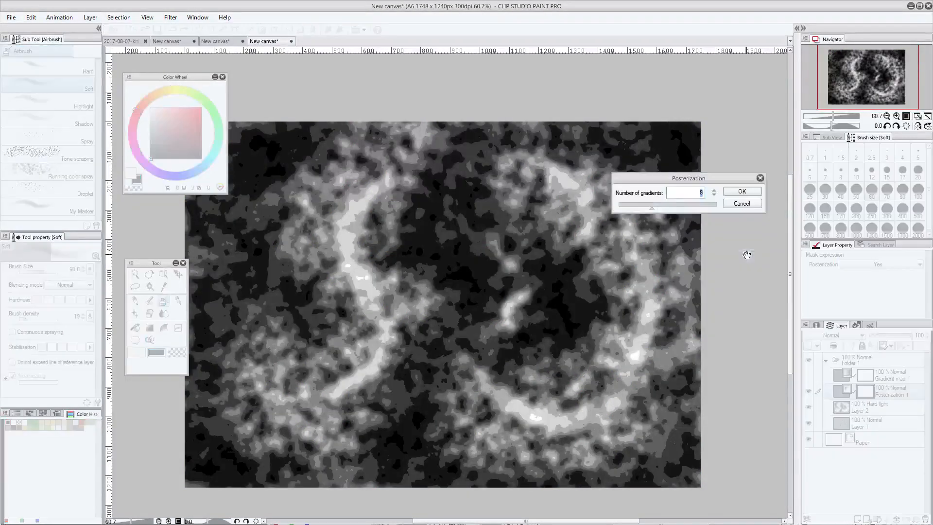
pyautogui.moveTo(684, 179); pyautogui.dragTo(675, 282)
pyautogui.moveTo(644, 308); pyautogui.dragTo(622, 312)
pyautogui.moveTo(659, 284); pyautogui.dragTo(697, 328)
pyautogui.click(746, 342)
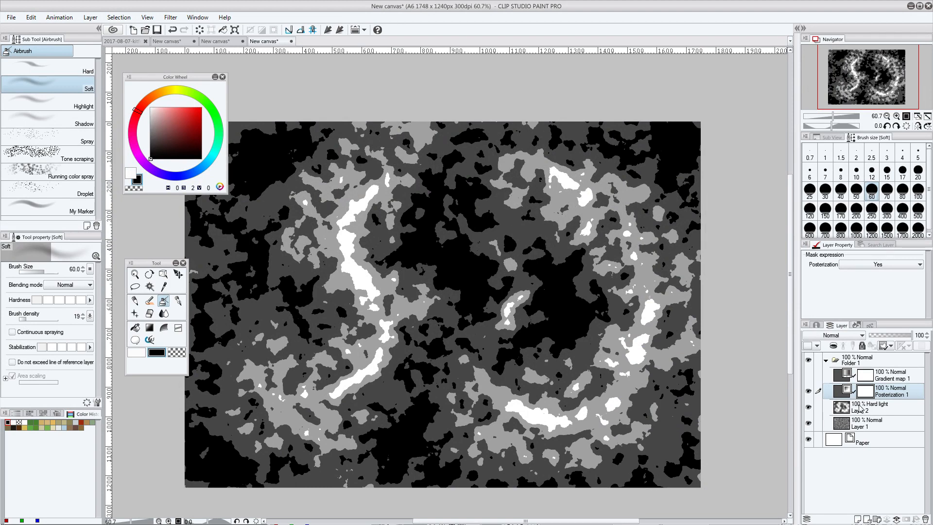
# Duplicate Folder 1 by copying it with the whole canvas selected, clearing the selection and pasting
pyautogui.click(861, 364)
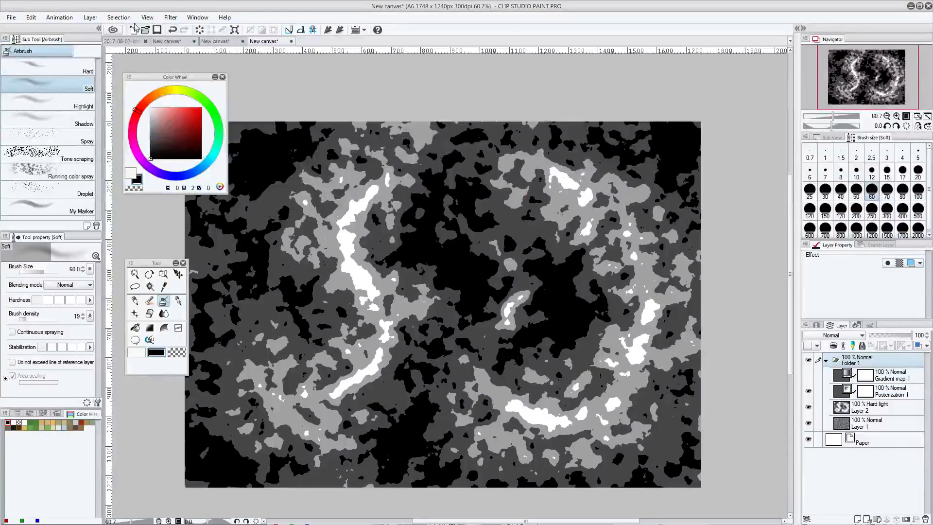
pyautogui.click(118, 17)
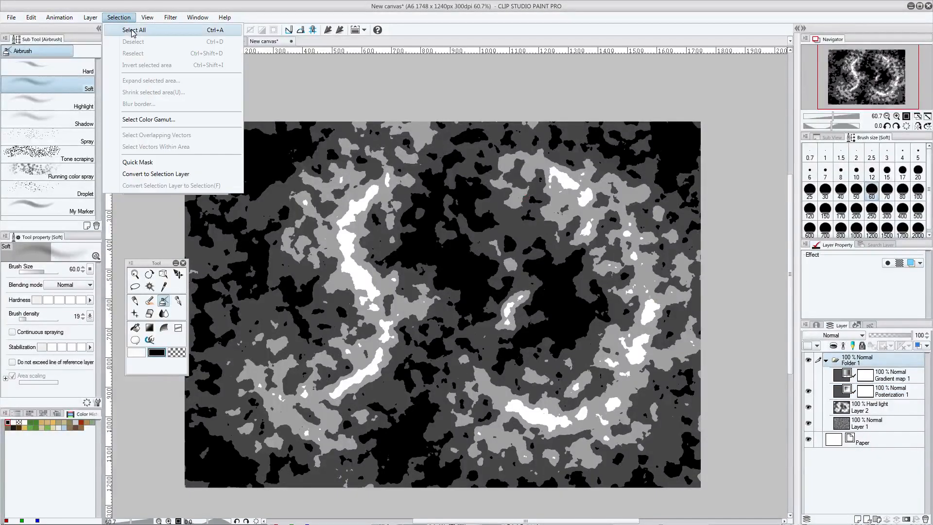
pyautogui.click(132, 30)
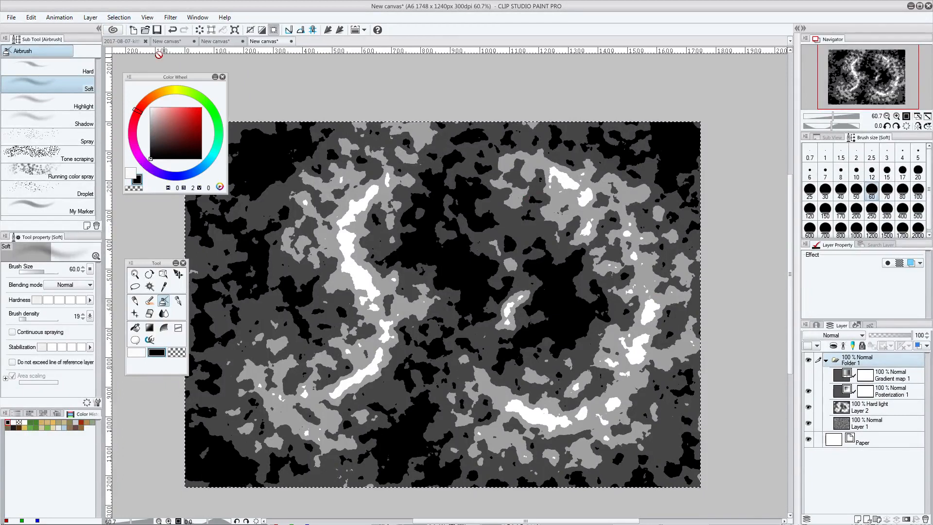
pyautogui.click(33, 18)
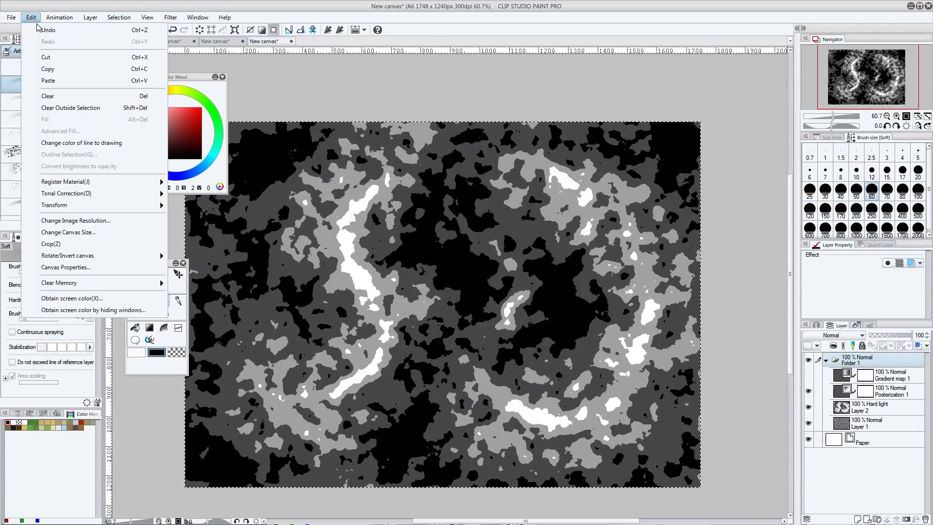
pyautogui.click(71, 72)
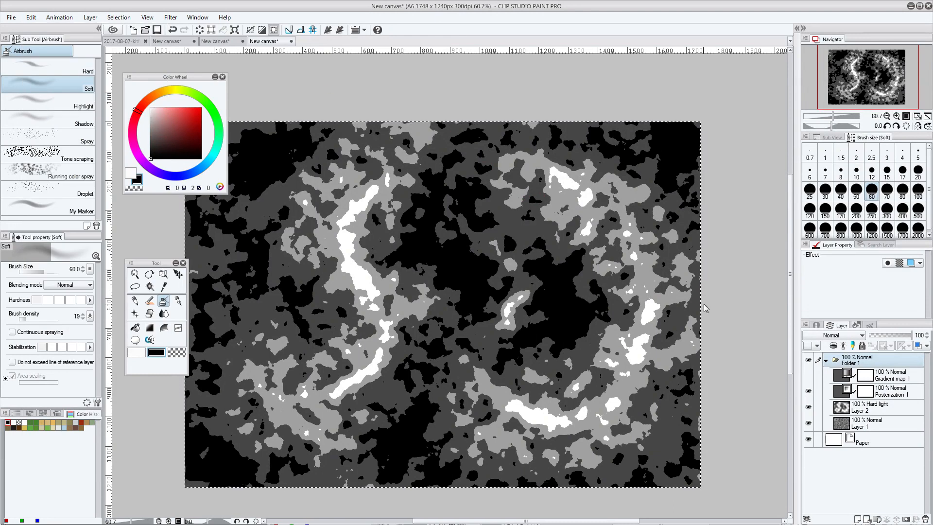
pyautogui.hotkey('ctrl', 'd')
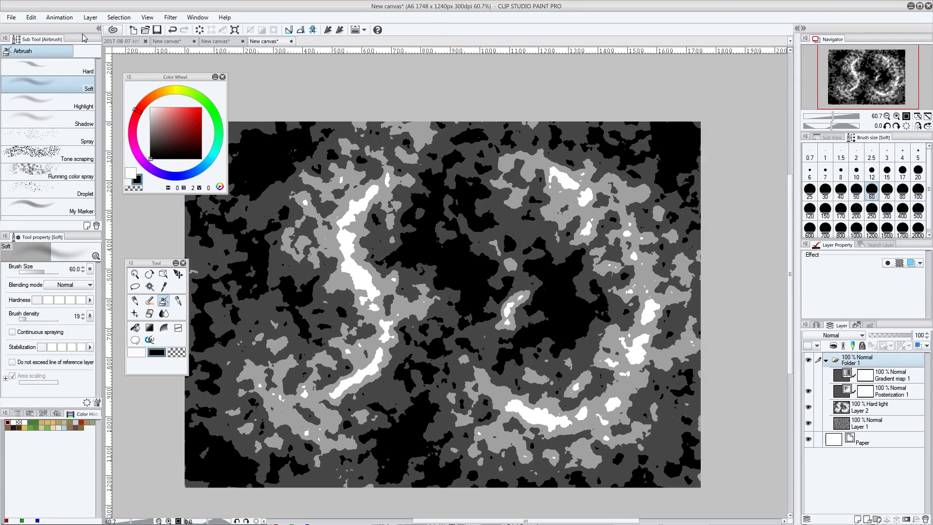
pyautogui.click(30, 17)
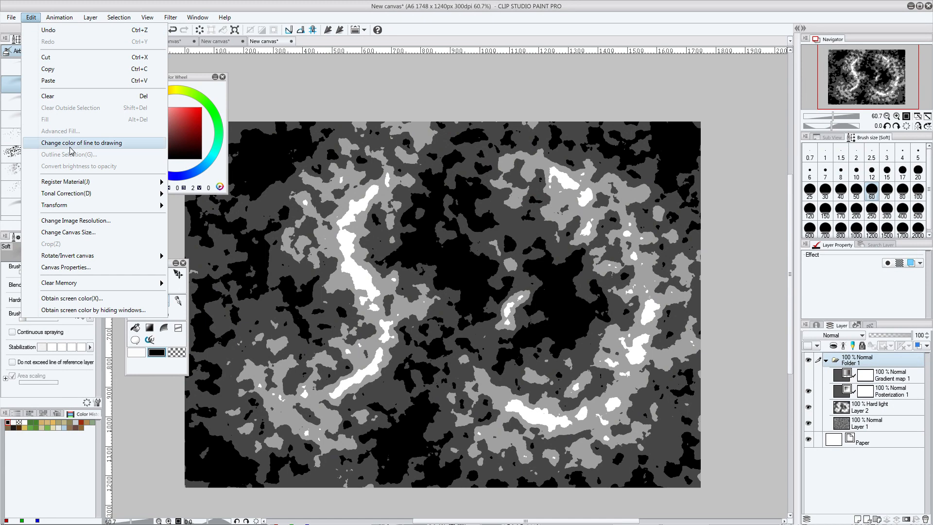
pyautogui.click(80, 81)
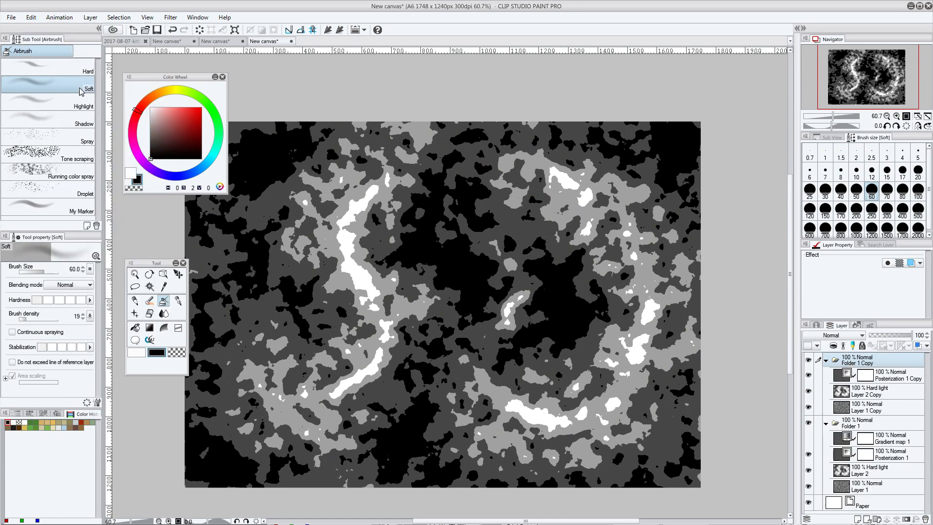
# Collapse and hide the original Folder 1 beneath its copy
pyautogui.click(826, 423)
pyautogui.click(826, 424)
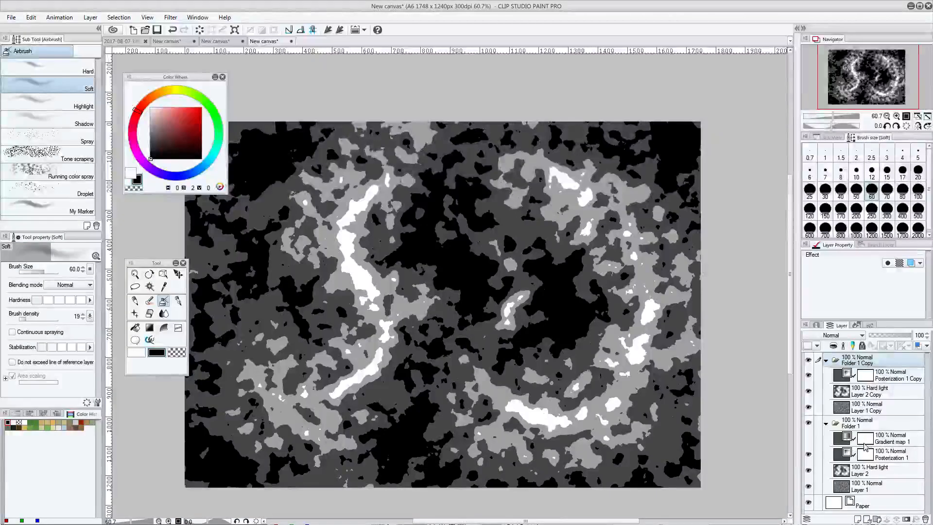
pyautogui.click(826, 423)
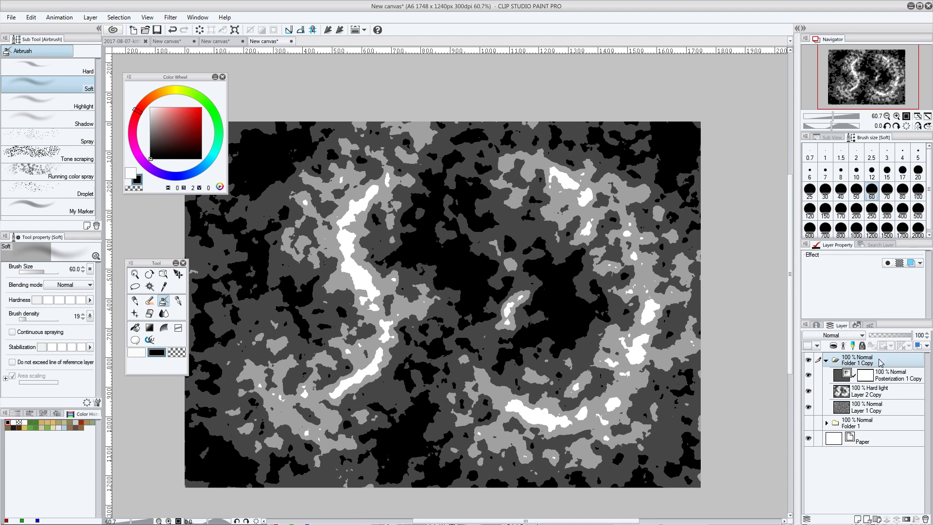
# Combine the copied folder into a single raster layer and toggle its visibility to check it
pyautogui.rightClick(867, 490)
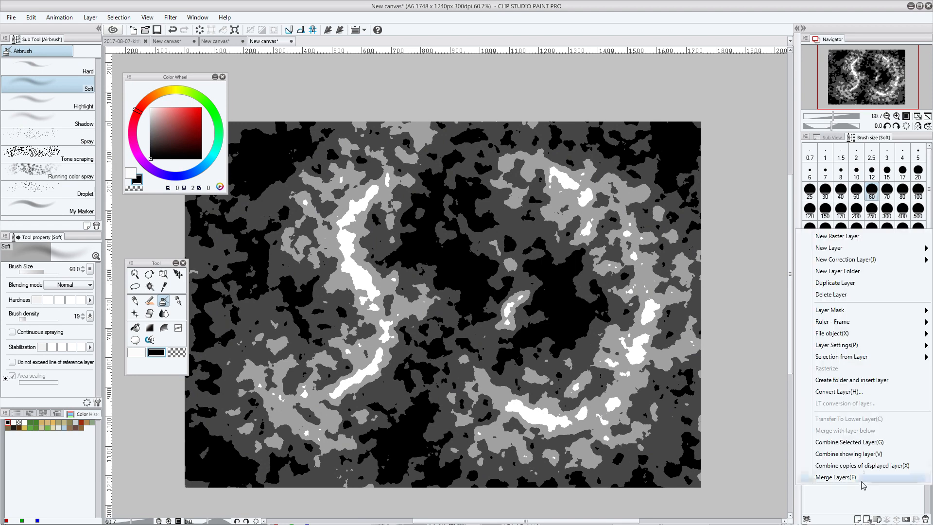
pyautogui.click(867, 442)
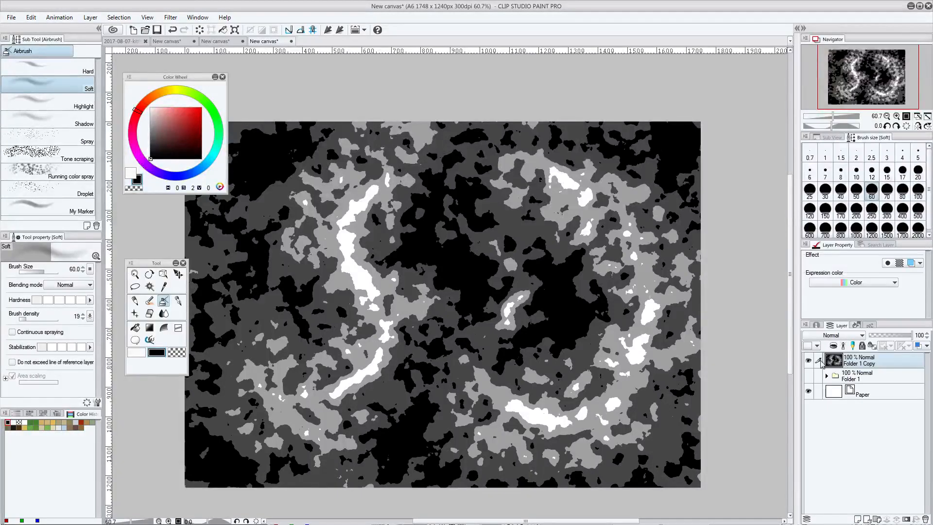
pyautogui.click(808, 361)
pyautogui.click(809, 361)
# Apply a Gaussian blur of 12.55 to the combined posterized layer to soften its tone edges
pyautogui.click(171, 18)
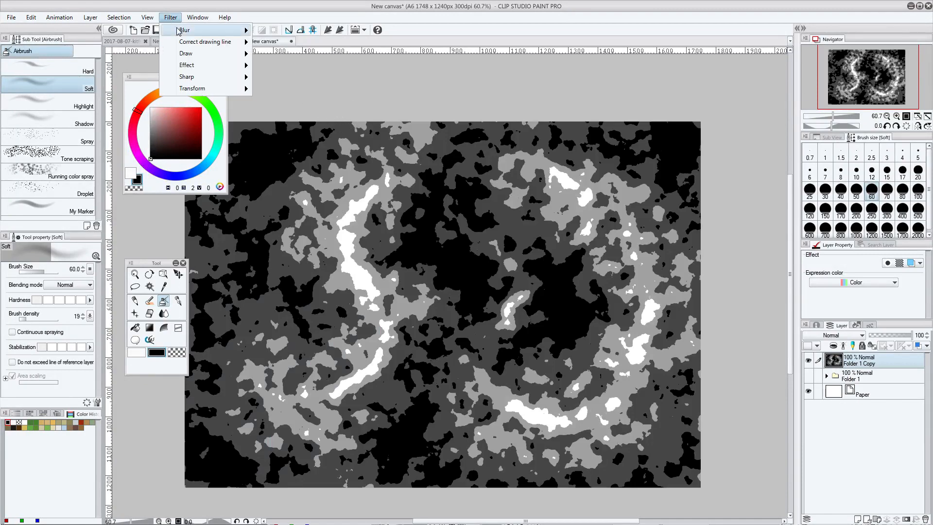
pyautogui.moveTo(176, 28)
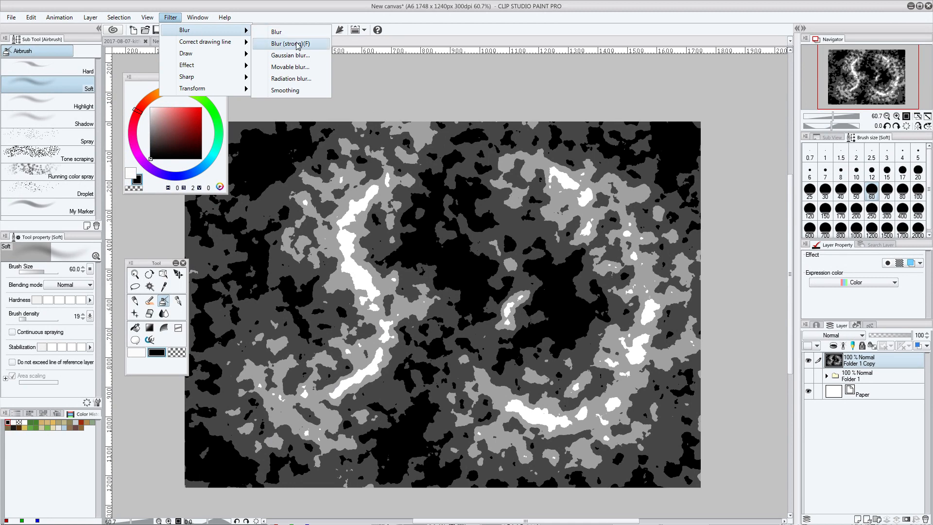
pyautogui.click(303, 56)
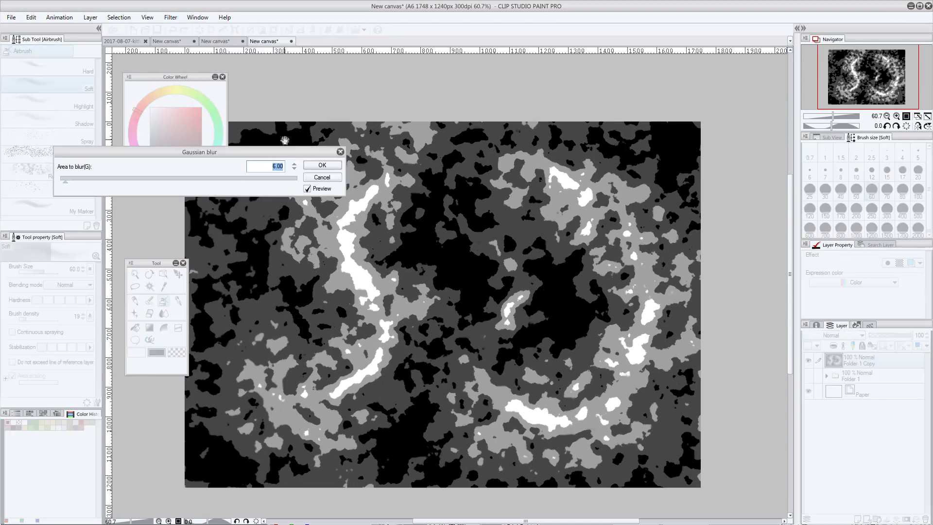
pyautogui.moveTo(287, 155); pyautogui.dragTo(283, 136)
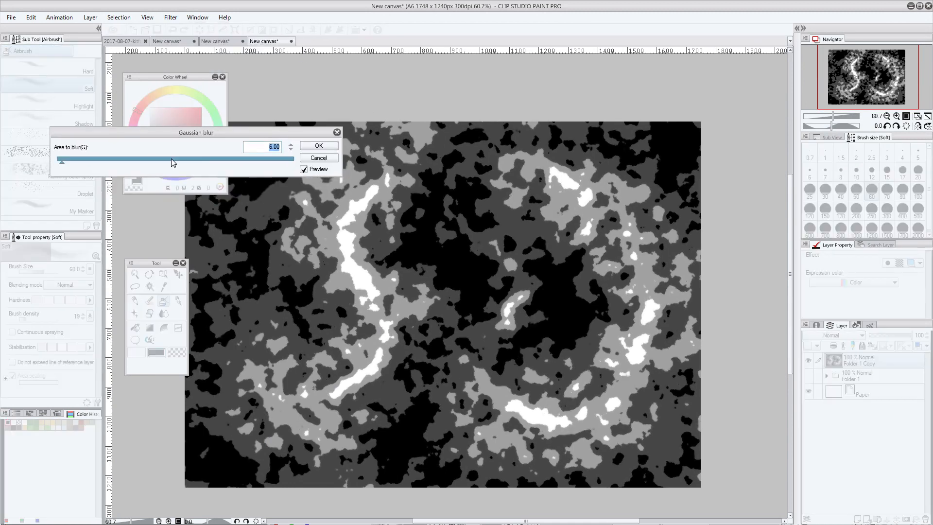
pyautogui.moveTo(63, 163); pyautogui.dragTo(71, 166)
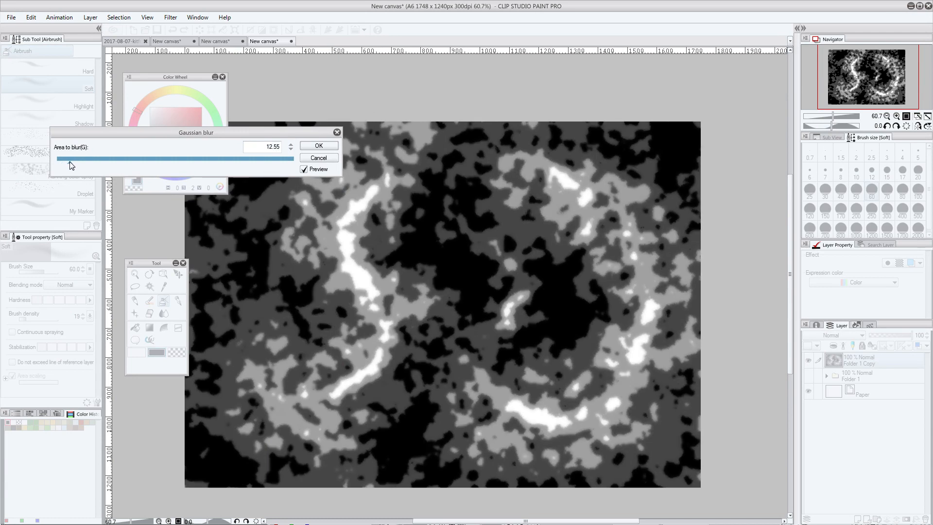
pyautogui.click(320, 147)
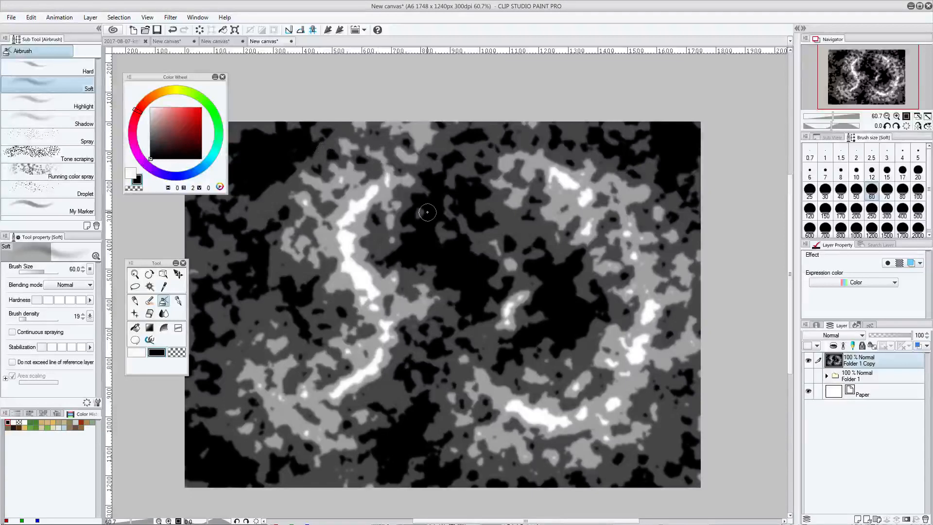
# Examine the tone edges around the western mountain ridge up close, undoing and restoring the Gaussian blur to compare
pyautogui.hotkey('ctrl', 'space')
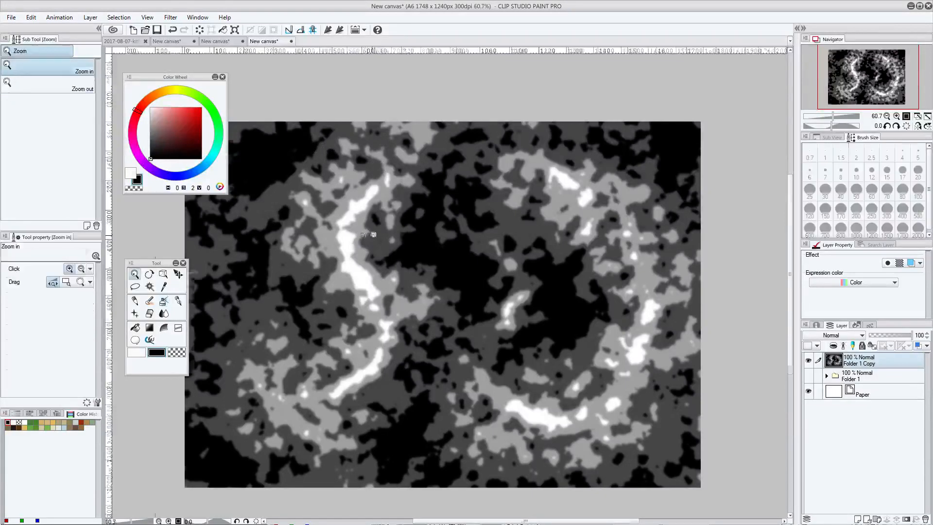
pyautogui.moveTo(373, 234)
pyautogui.mouseDown()
pyautogui.moveTo(387, 207)
pyautogui.moveTo(407, 218)
pyautogui.moveTo(411, 201)
pyautogui.mouseUp()
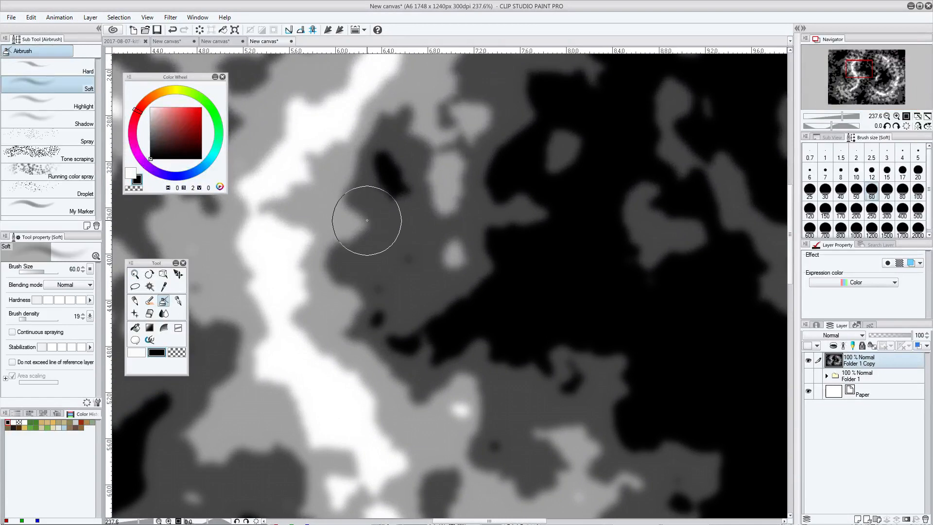
pyautogui.moveTo(358, 215); pyautogui.dragTo(436, 192)
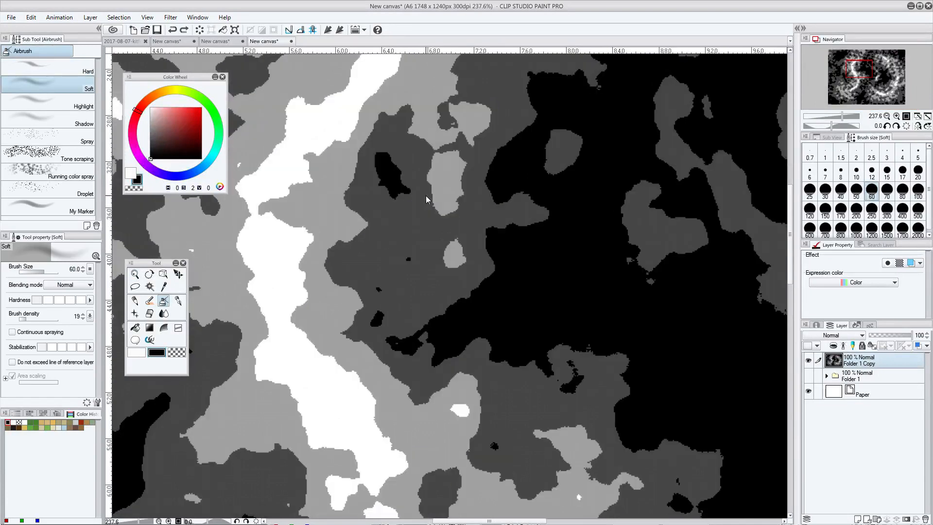
pyautogui.hotkey('ctrl', 'z')
pyautogui.click(366, 217)
pyautogui.hotkey('ctrl', 'f')
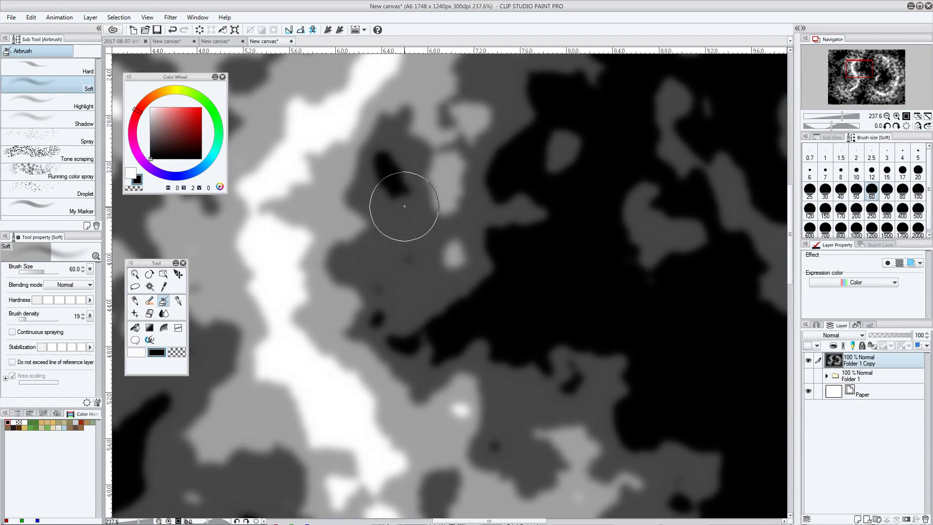
pyautogui.press('/')
pyautogui.moveTo(424, 201); pyautogui.dragTo(389, 245)
pyautogui.press('b')
pyautogui.moveTo(437, 228)
pyautogui.mouseDown()
pyautogui.moveTo(406, 250)
pyautogui.moveTo(422, 244)
pyautogui.mouseUp()
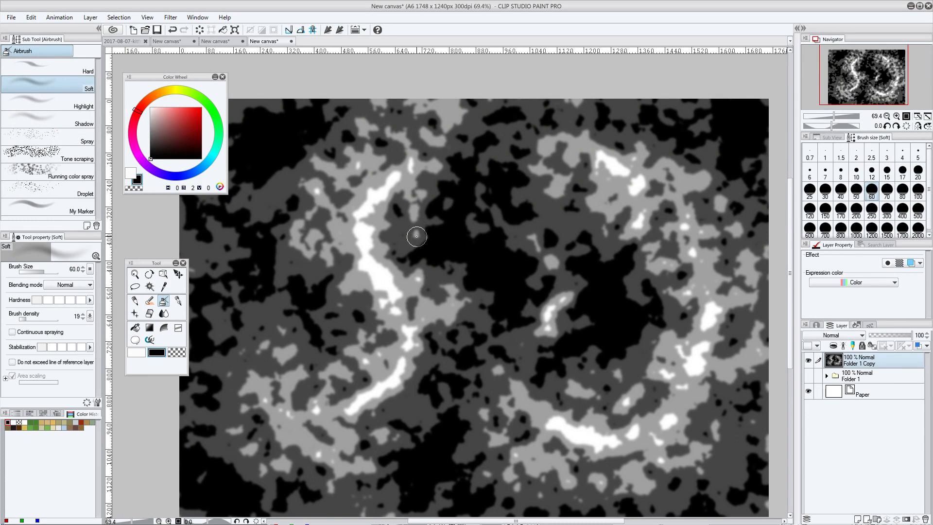
# Create a new layer folder and move the blurred Folder 1 Copy layer into it
pyautogui.click(877, 519)
pyautogui.moveTo(860, 378); pyautogui.dragTo(872, 364)
pyautogui.click(869, 375)
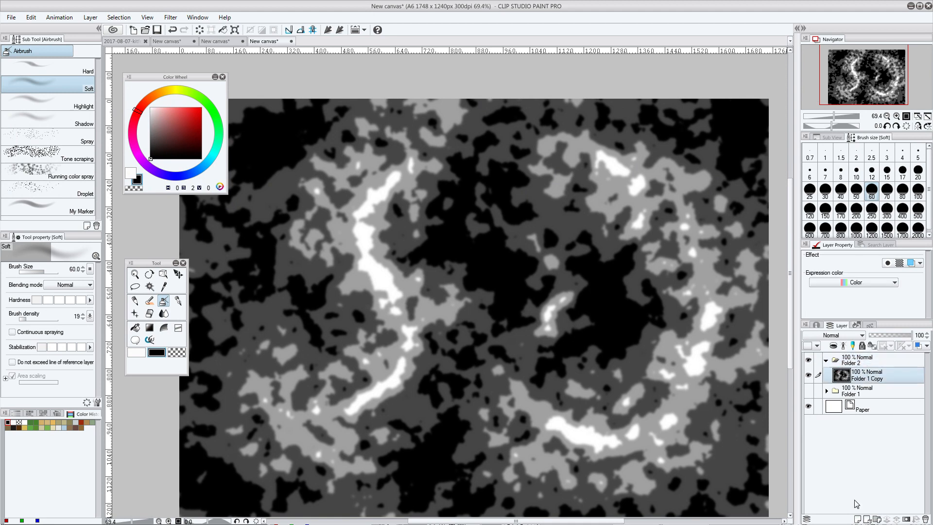
# Add a Gradient map correction layer above the blurred layer inside Folder 2
pyautogui.rightClick(847, 443)
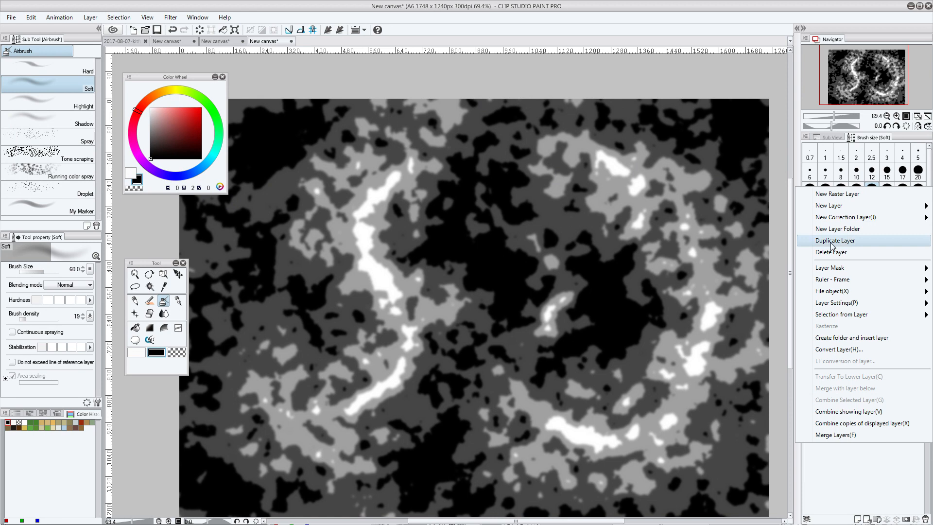
pyautogui.moveTo(848, 220)
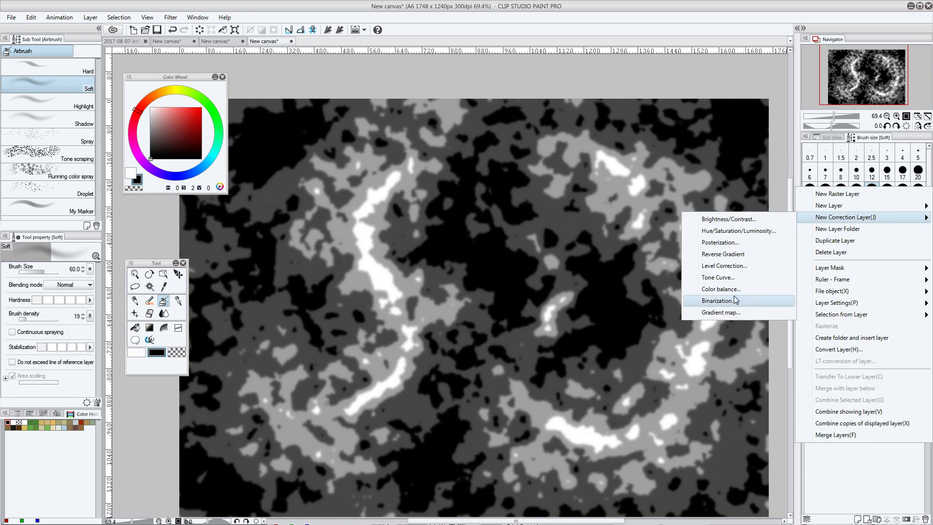
pyautogui.click(737, 314)
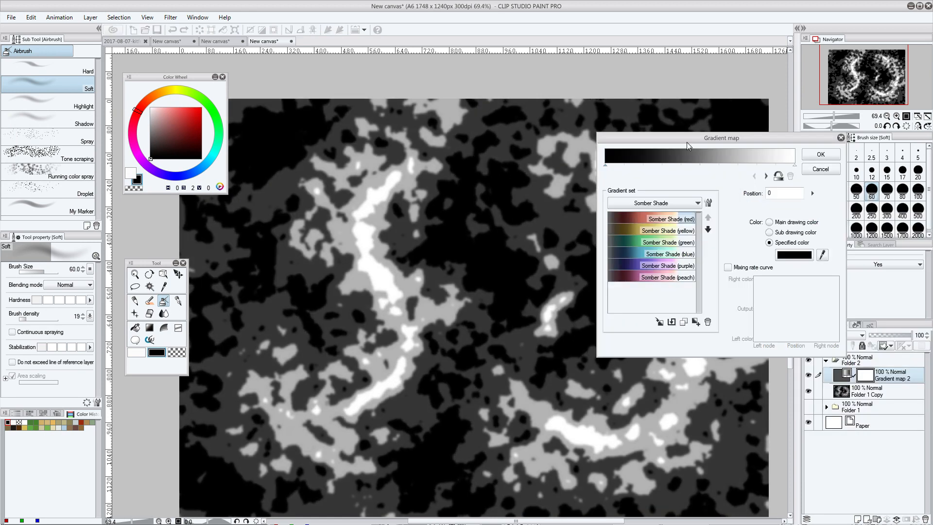
pyautogui.moveTo(687, 141); pyautogui.dragTo(672, 236)
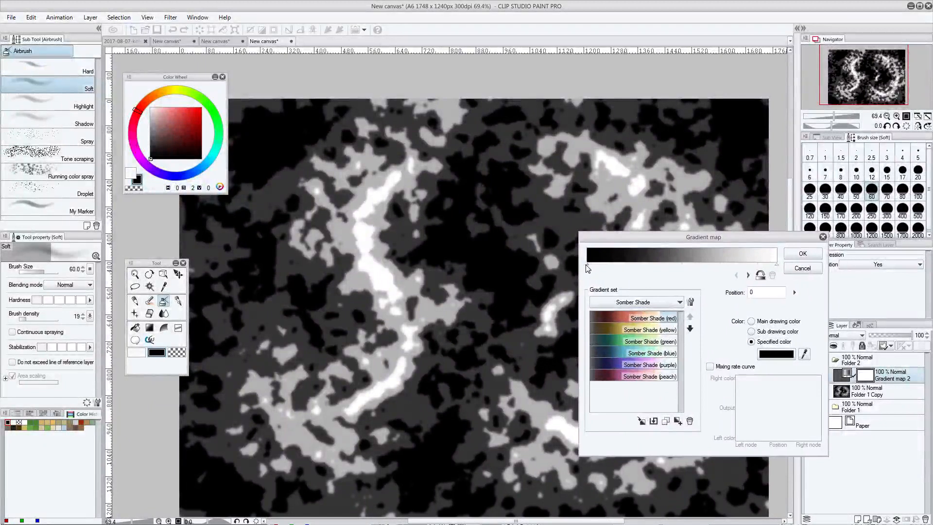
# Move the gradient's black start node to position 4 and recolour it a light sandy tan
pyautogui.moveTo(588, 267); pyautogui.dragTo(595, 267)
pyautogui.click(775, 353)
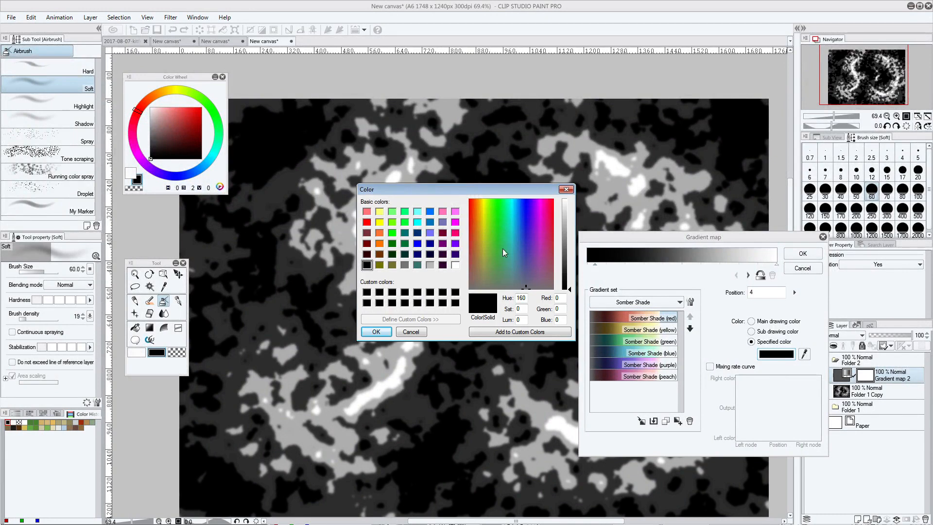
pyautogui.click(474, 234)
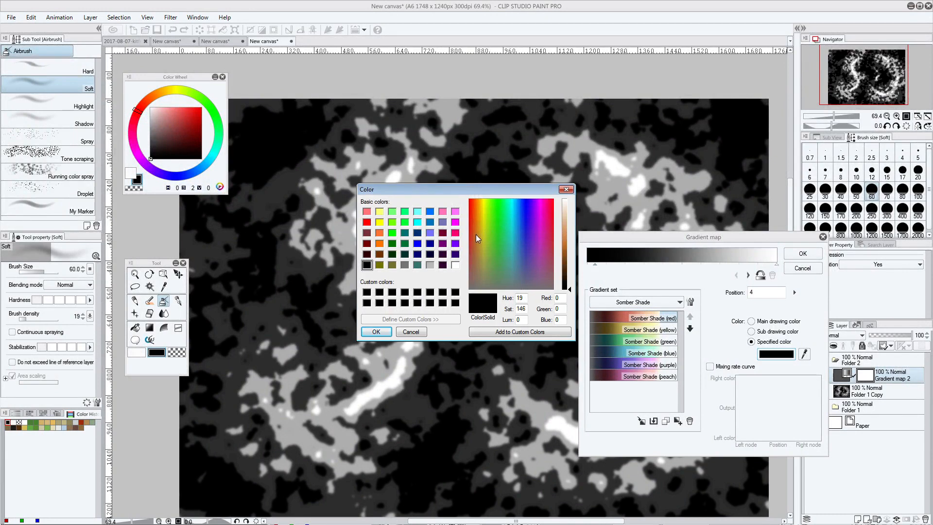
pyautogui.click(567, 227)
pyautogui.moveTo(568, 229); pyautogui.dragTo(568, 222)
pyautogui.moveTo(474, 235); pyautogui.dragTo(477, 236)
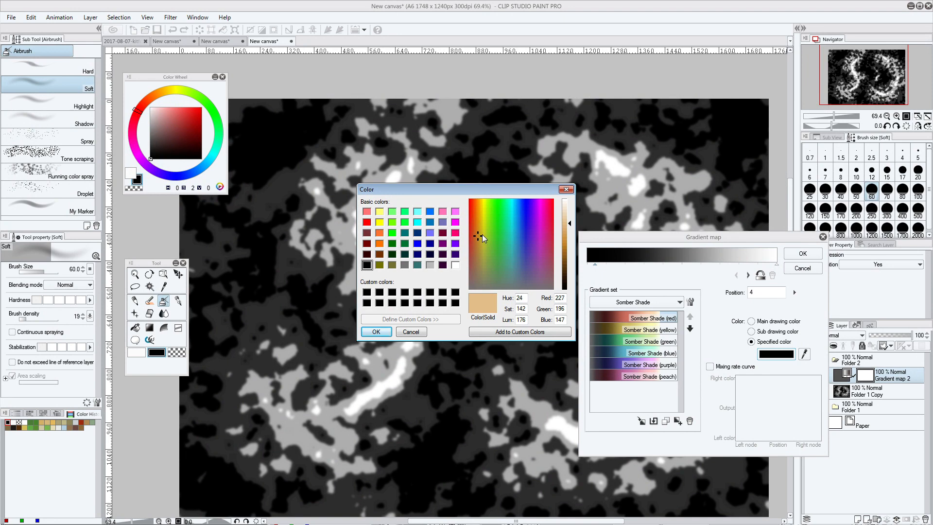
pyautogui.moveTo(570, 229); pyautogui.dragTo(571, 230)
pyautogui.click(385, 333)
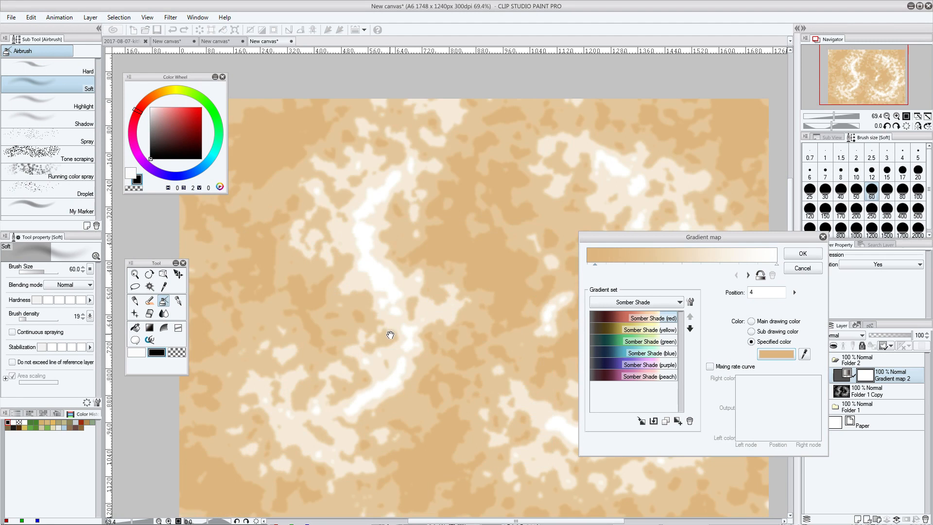
# Add a gradient node at position 34 in dark brown, RGB 66, 47, 17, and move the first tan node close before it
pyautogui.click(616, 264)
pyautogui.moveTo(617, 266); pyautogui.dragTo(655, 266)
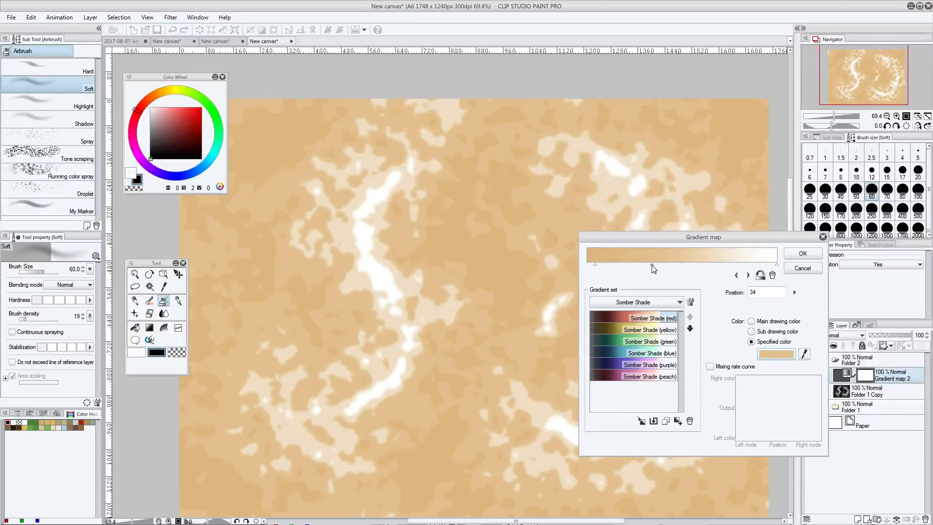
pyautogui.moveTo(597, 268); pyautogui.dragTo(649, 269)
pyautogui.click(652, 266)
pyautogui.click(768, 354)
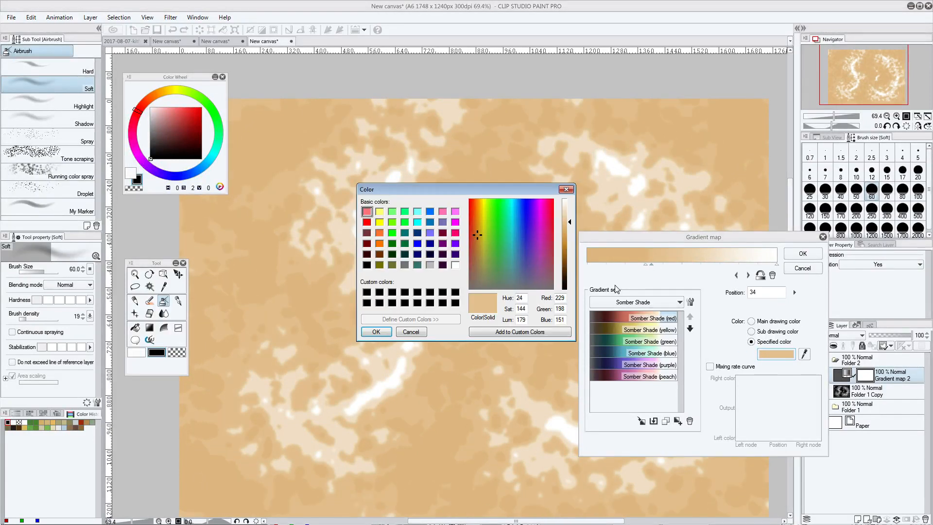
pyautogui.moveTo(565, 238); pyautogui.dragTo(569, 278)
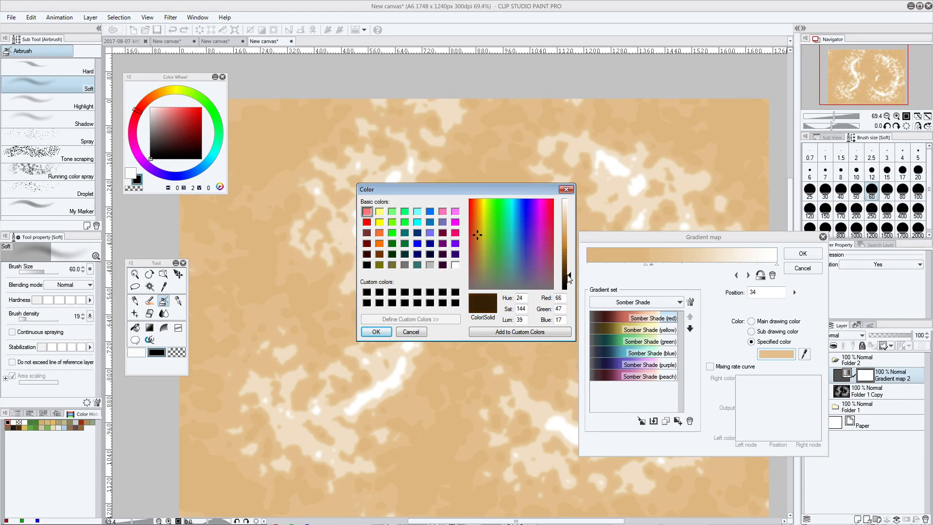
pyautogui.click(376, 331)
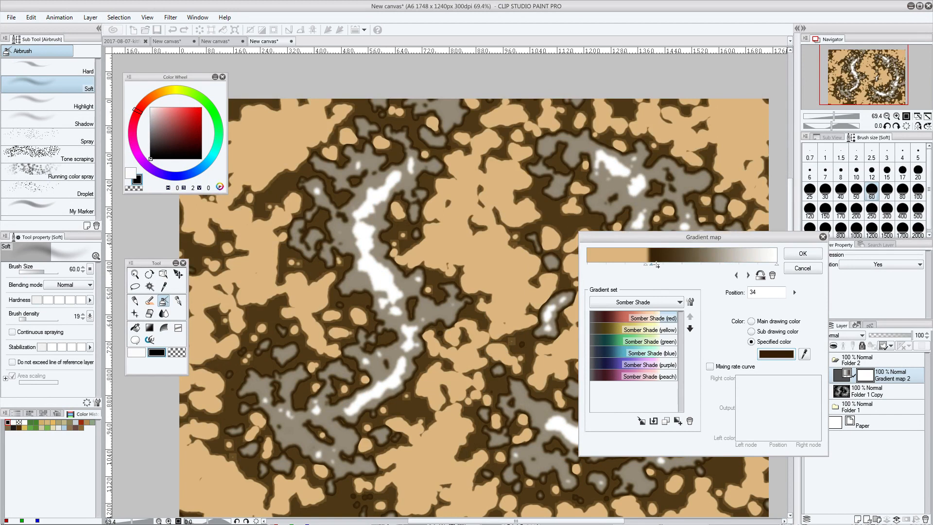
# Add a gradient node at position 37, just past the dark brown one, and colour it with tan sampled from the gradient's start
pyautogui.click(658, 266)
pyautogui.click(776, 354)
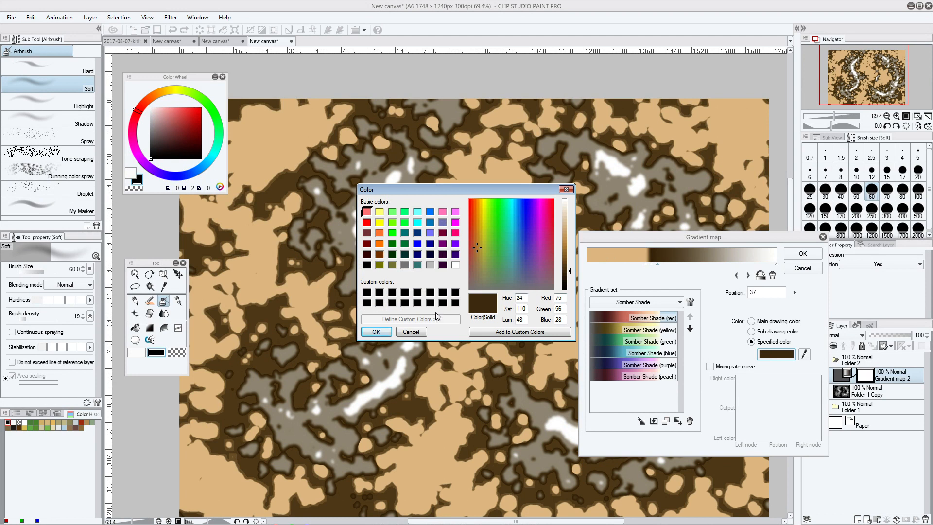
pyautogui.click(419, 331)
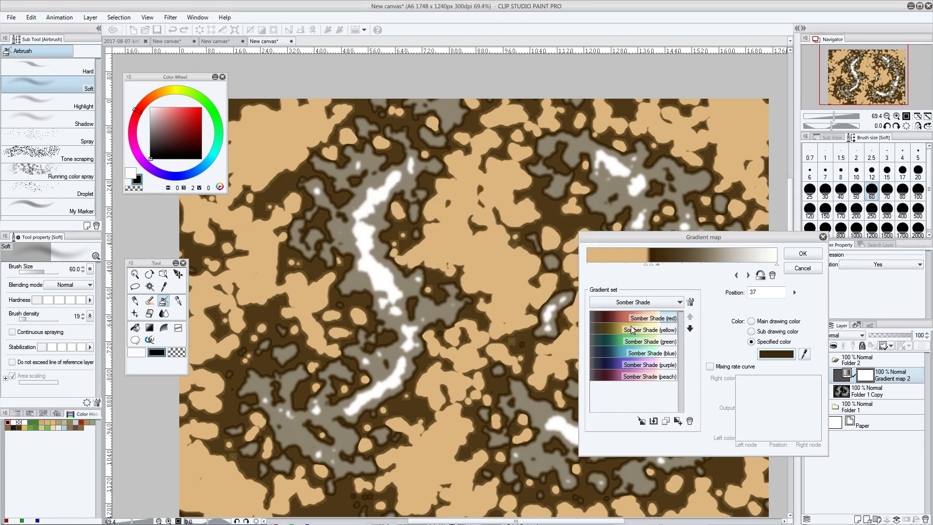
pyautogui.click(804, 356)
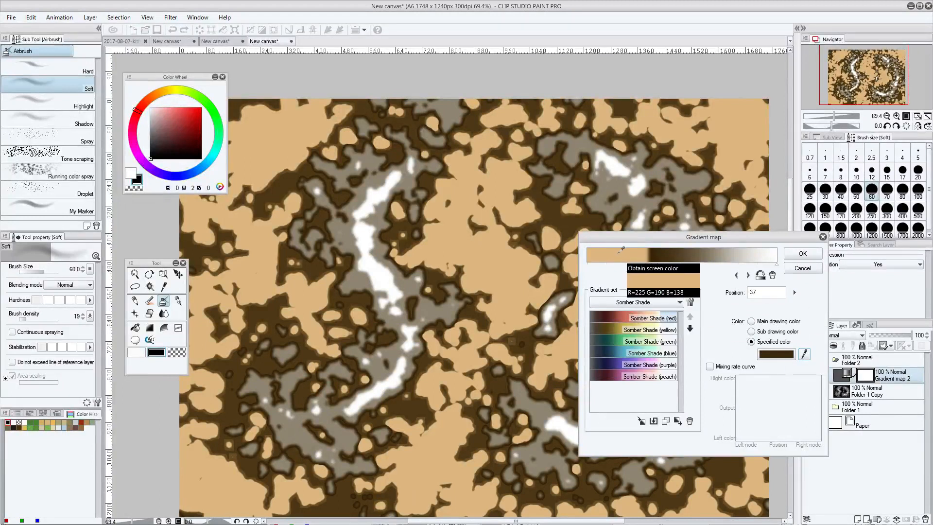
pyautogui.click(617, 255)
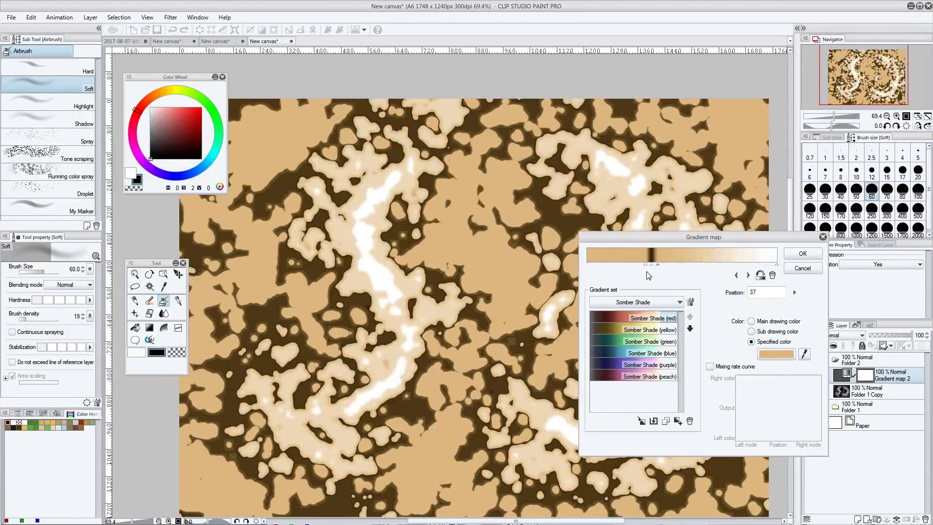
# Shift the dark outline band along the gradient, placing the brown node at position 44 between tan nodes at 38 and 54
pyautogui.moveTo(666, 237); pyautogui.dragTo(675, 254)
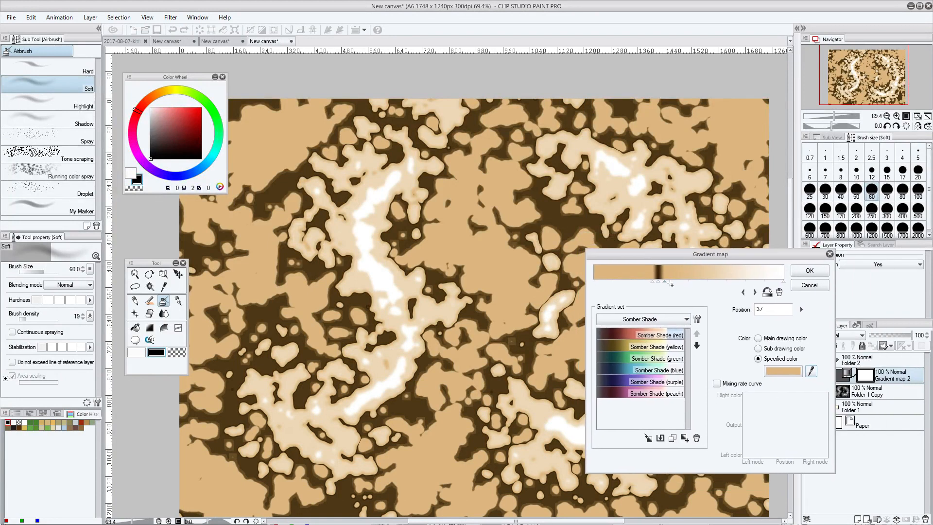
pyautogui.moveTo(666, 286)
pyautogui.mouseDown()
pyautogui.moveTo(691, 282)
pyautogui.moveTo(658, 282)
pyautogui.moveTo(689, 286)
pyautogui.moveTo(682, 282)
pyautogui.mouseUp()
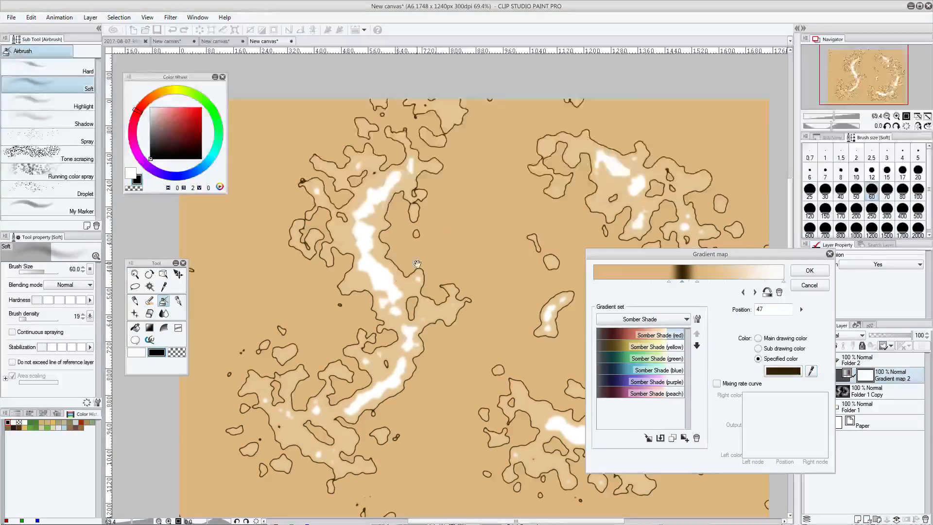
pyautogui.click(666, 282)
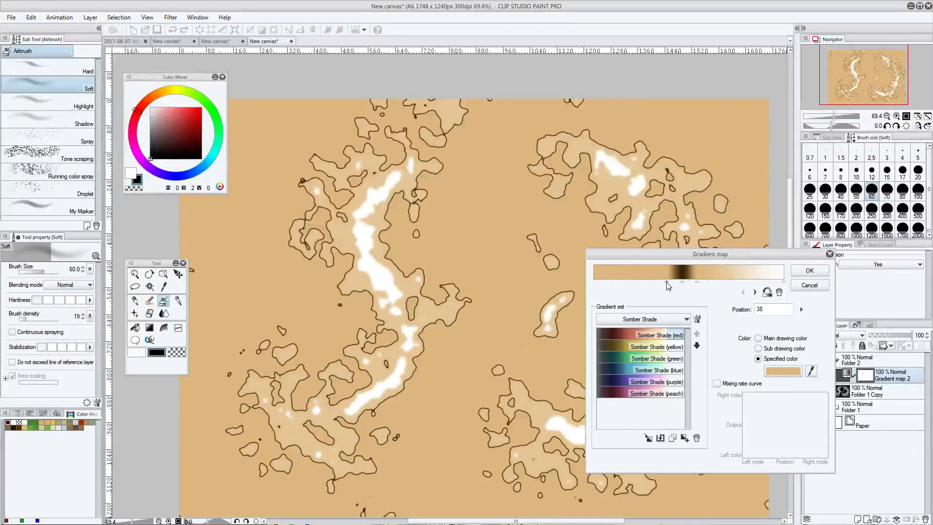
pyautogui.click(683, 283)
pyautogui.moveTo(682, 282); pyautogui.dragTo(677, 282)
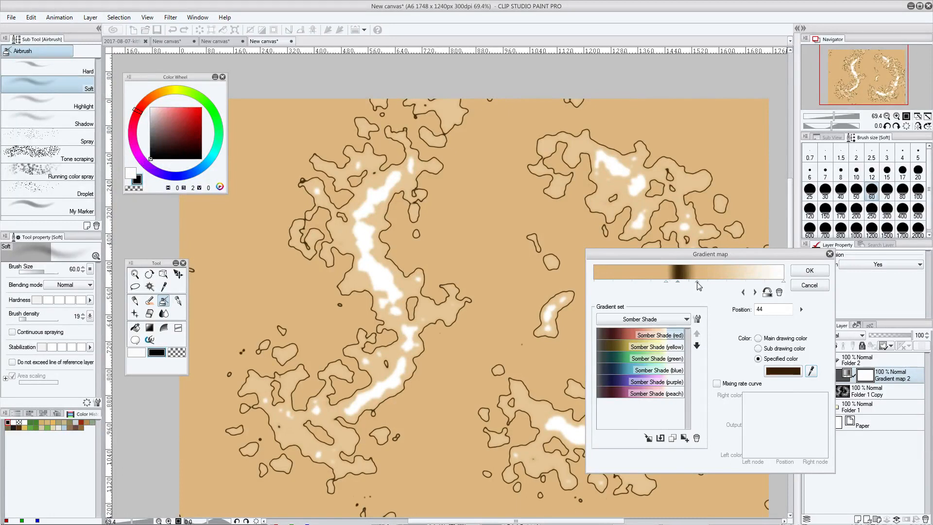
# Lighten the tan node at position 54 to RGB 234, 208, 170 and accept the gradient map
pyautogui.click(697, 283)
pyautogui.moveTo(718, 255)
pyautogui.mouseDown()
pyautogui.moveTo(744, 318)
pyautogui.moveTo(718, 270)
pyautogui.mouseUp()
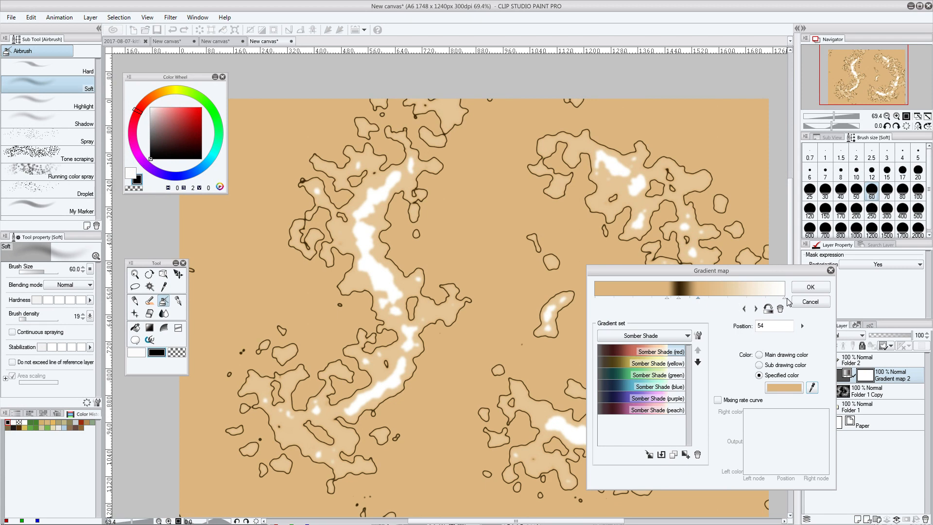
pyautogui.click(784, 387)
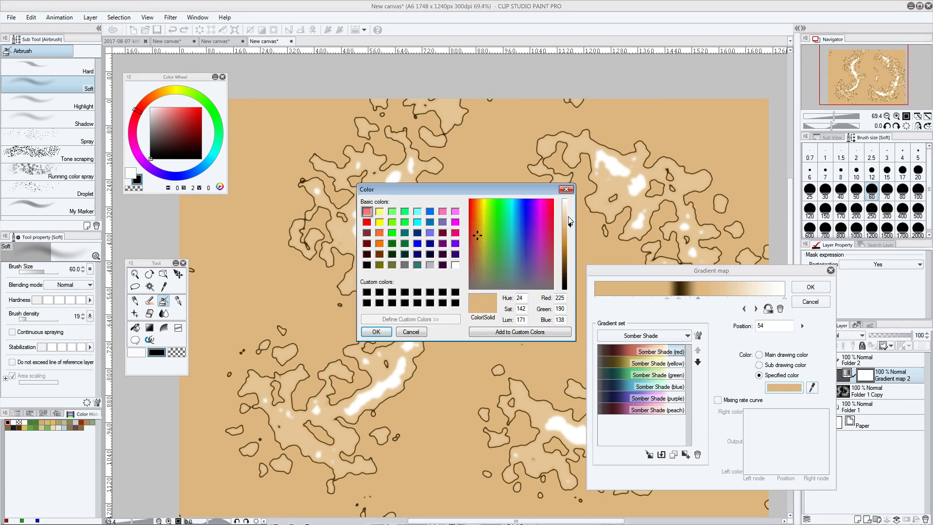
pyautogui.moveTo(566, 223); pyautogui.dragTo(567, 222)
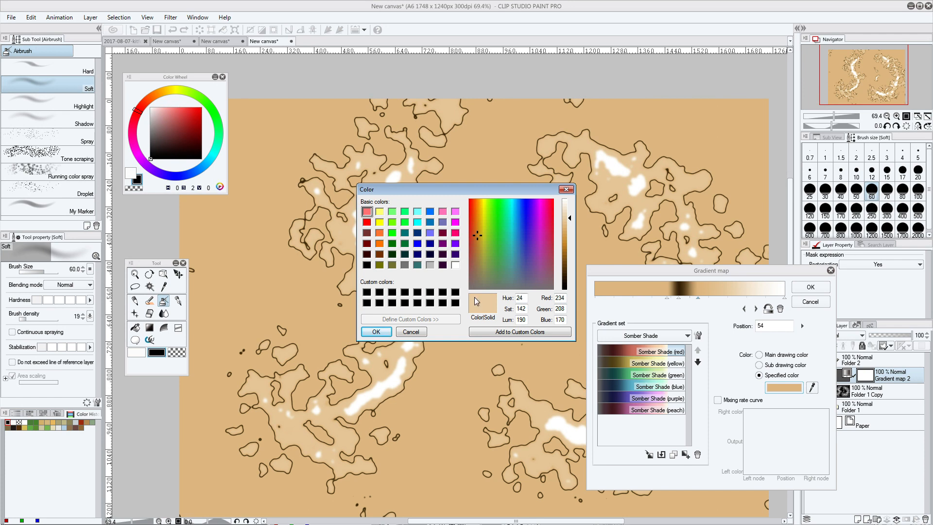
pyautogui.click(376, 332)
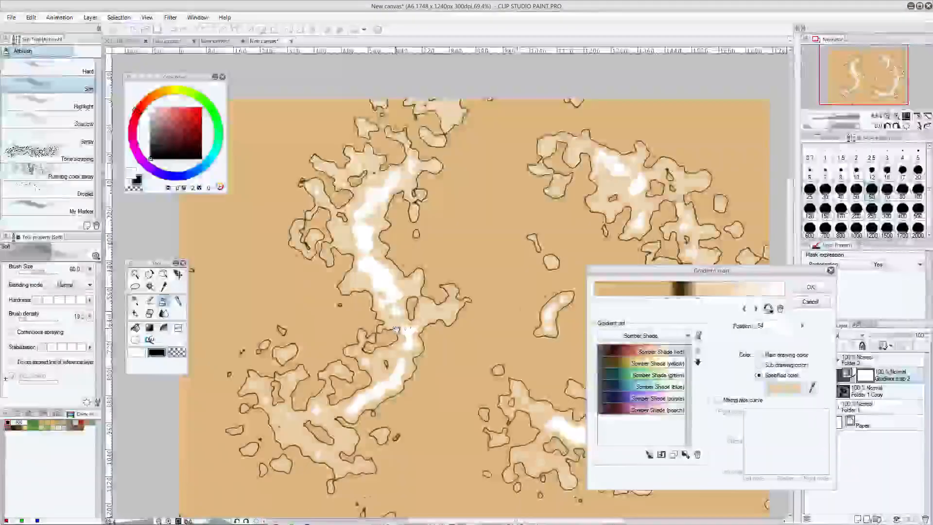
pyautogui.click(811, 287)
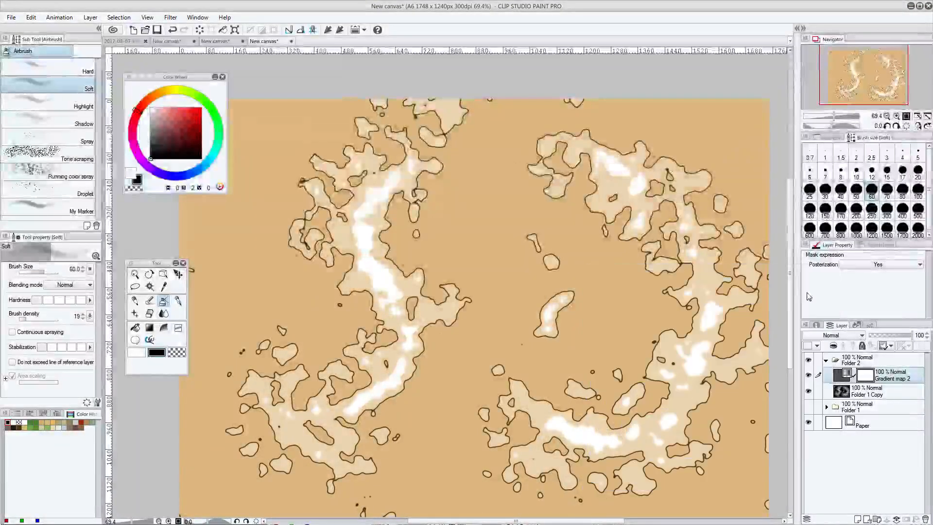
# Reopen the Gradient map 2 settings, move the white end node to position 79 and colour it with the sampled sea tan
pyautogui.doubleClick(846, 375)
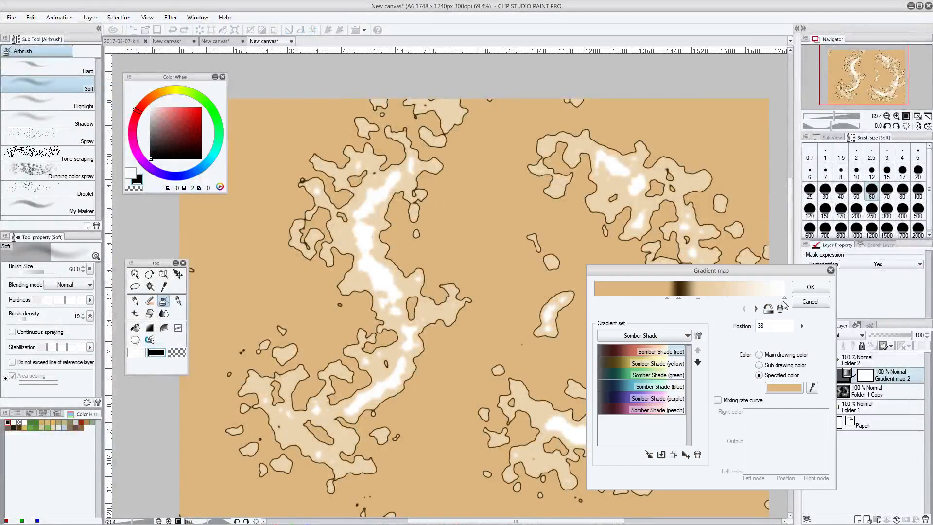
pyautogui.click(743, 298)
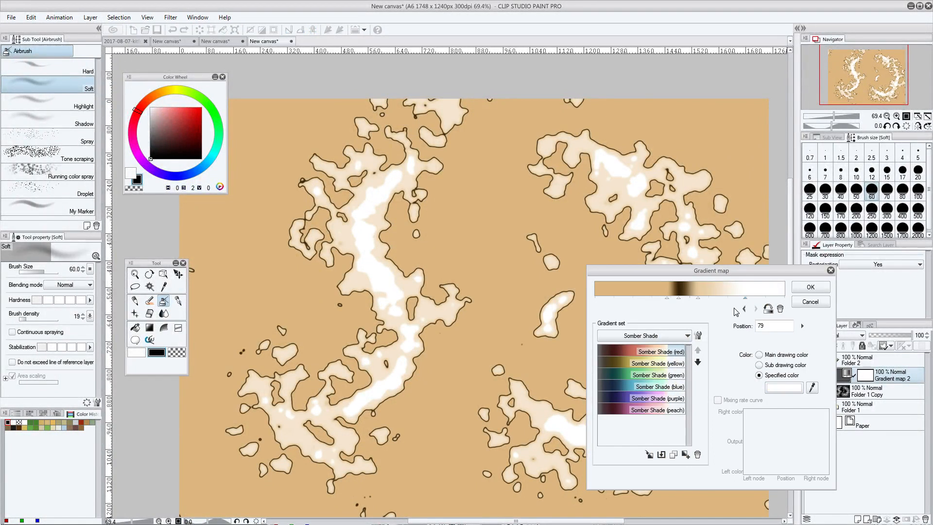
pyautogui.click(812, 388)
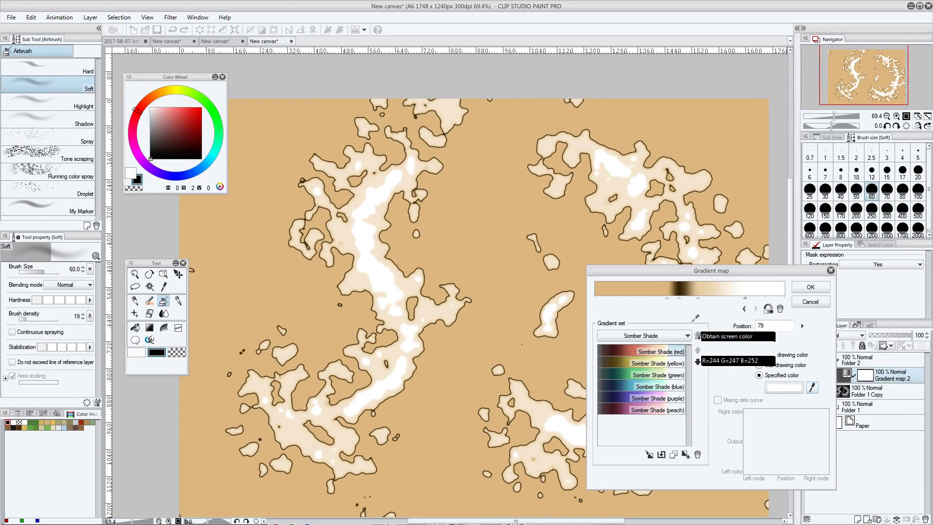
pyautogui.click(647, 289)
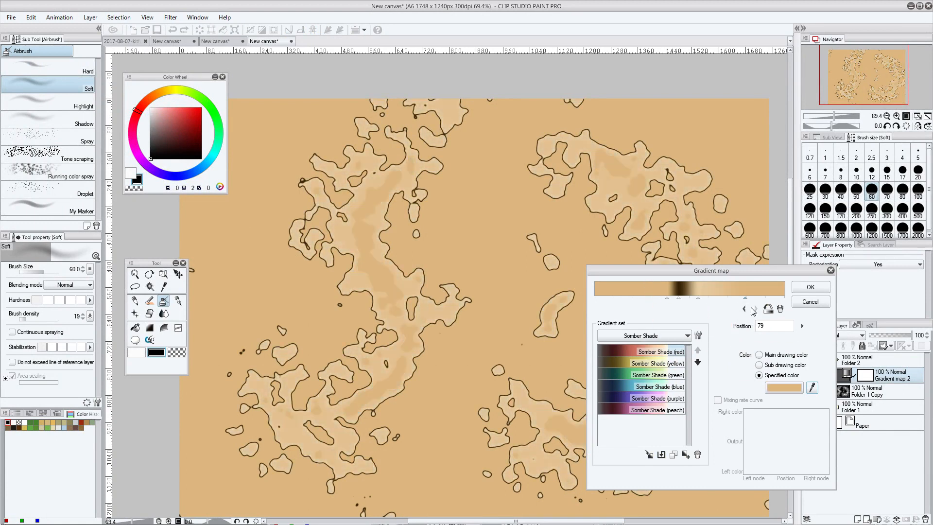
# Lighten the gradient node at position 79 to a pale cream for the highest land
pyautogui.click(784, 387)
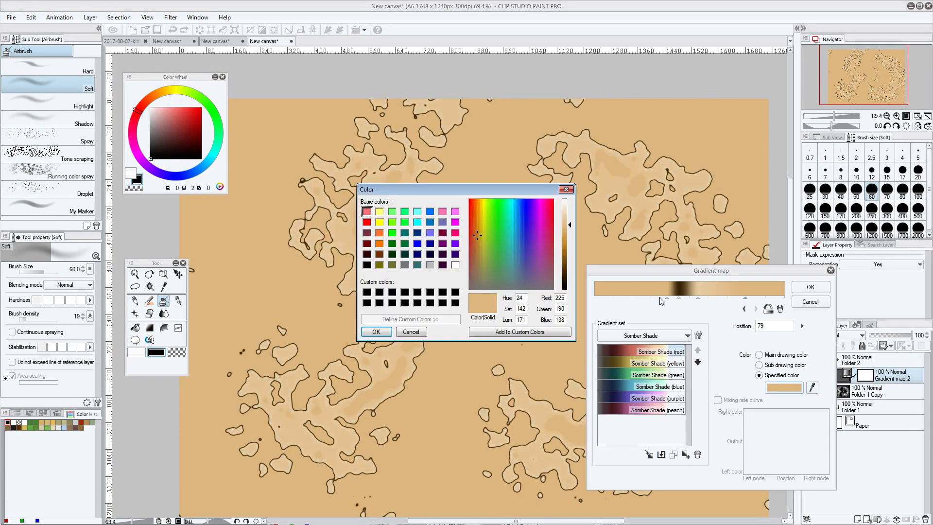
pyautogui.moveTo(566, 219); pyautogui.dragTo(568, 217)
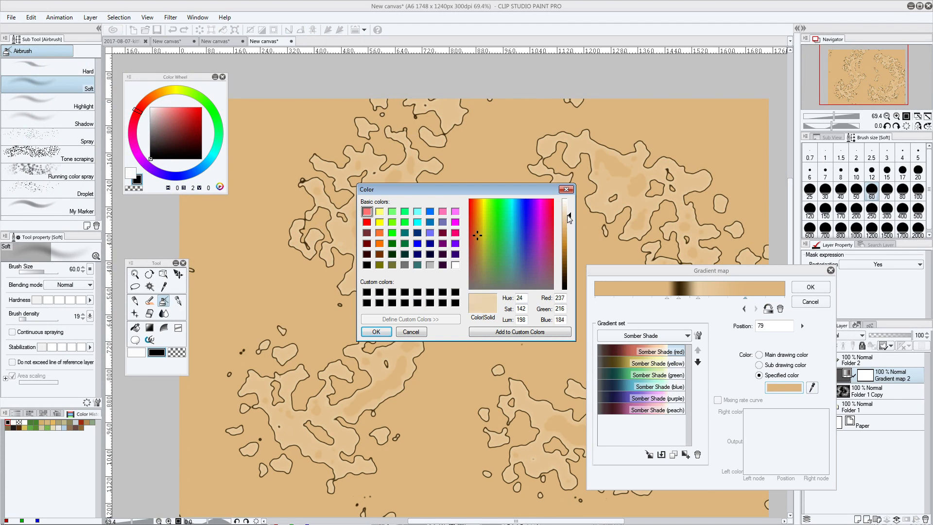
pyautogui.click(381, 333)
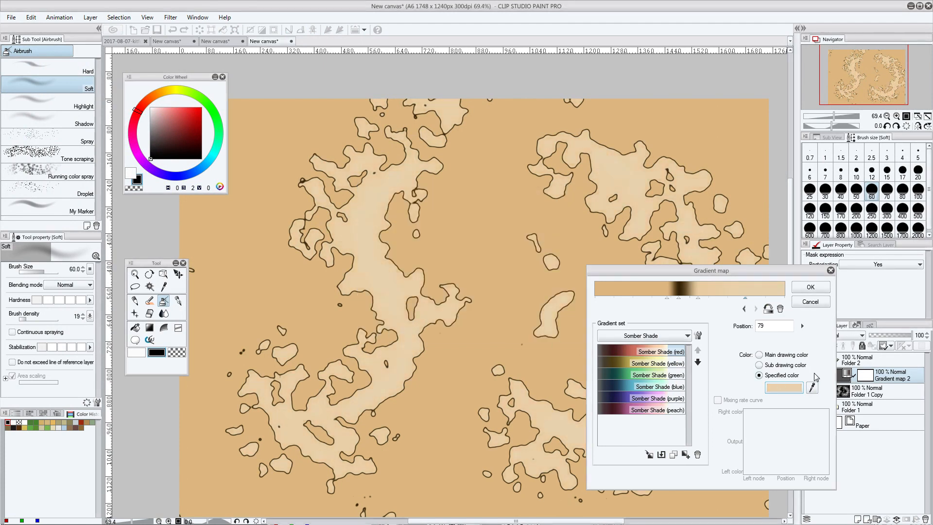
pyautogui.click(791, 388)
pyautogui.moveTo(563, 206); pyautogui.dragTo(570, 208)
pyautogui.click(376, 332)
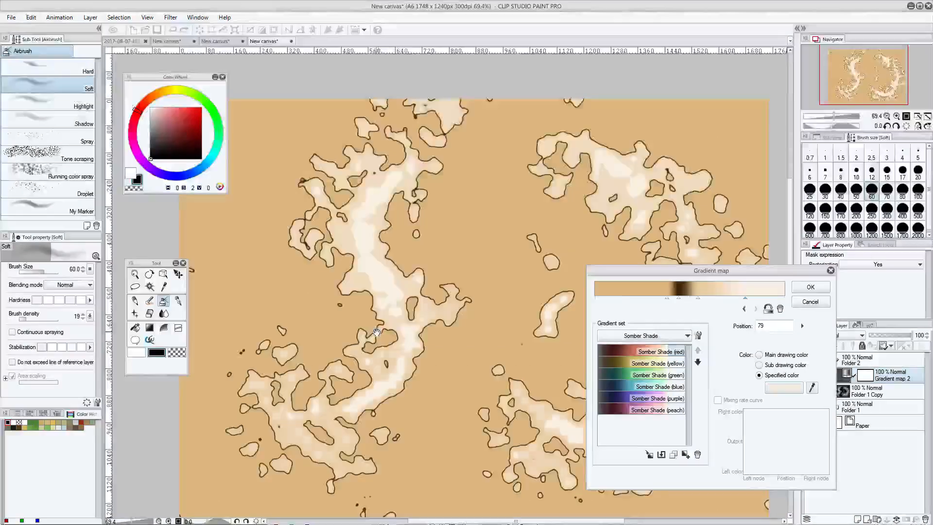
# Add a gradient node at position 27 for the sea and give it a slightly deeper golden tan
pyautogui.moveTo(678, 271); pyautogui.dragTo(685, 253)
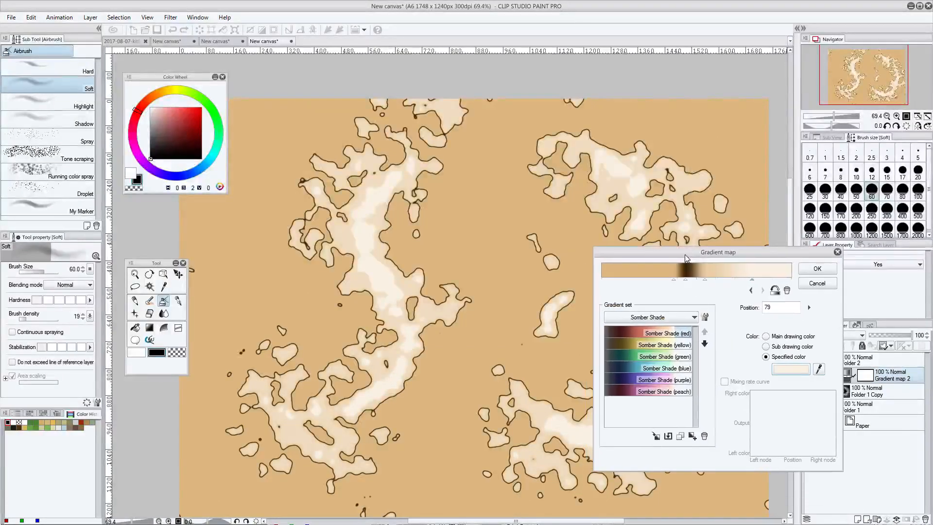
pyautogui.click(653, 281)
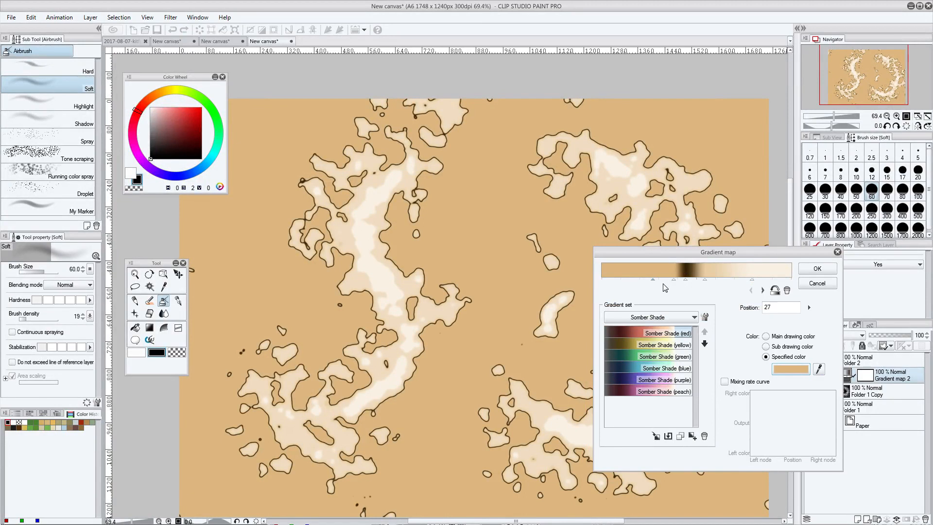
pyautogui.click(790, 369)
pyautogui.moveTo(569, 227); pyautogui.dragTo(570, 236)
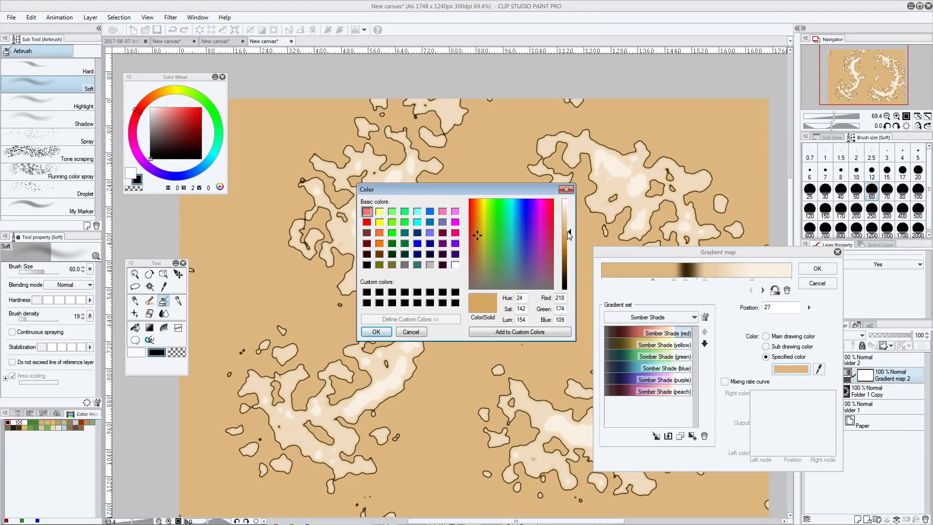
pyautogui.click(376, 331)
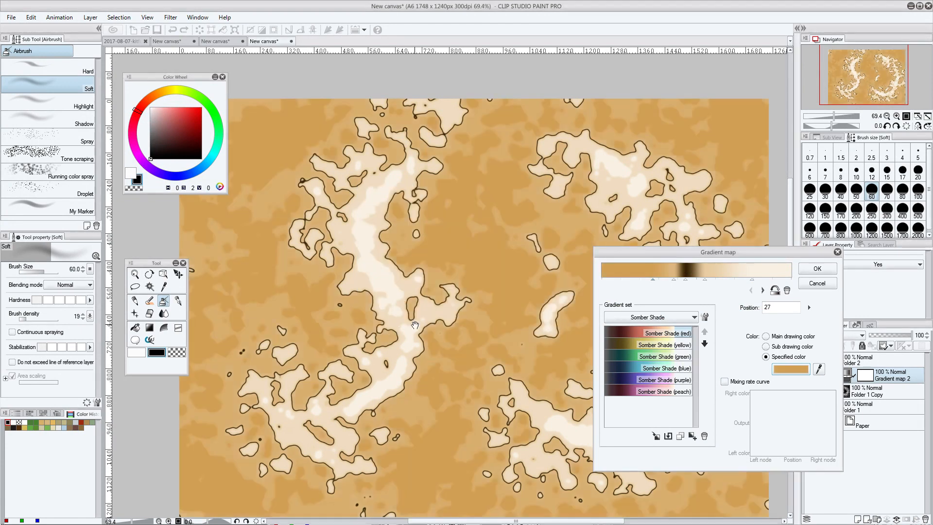
pyautogui.click(789, 371)
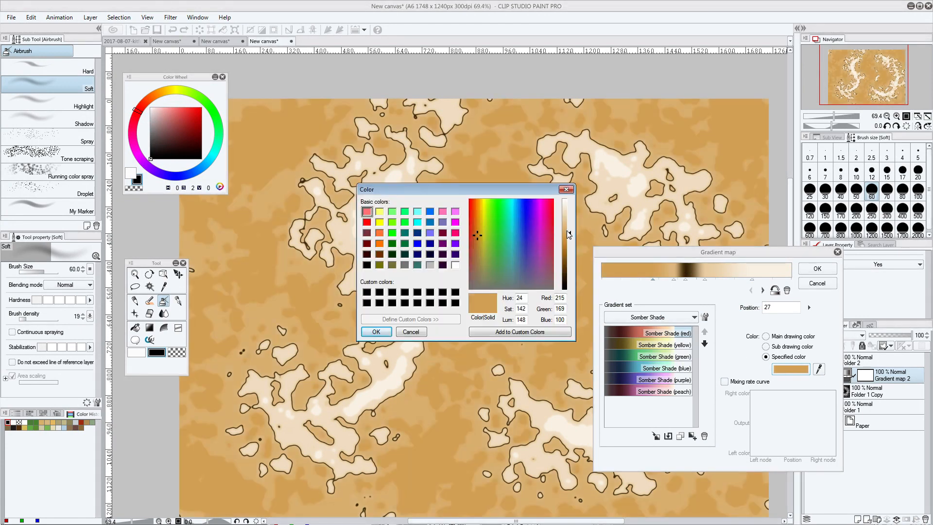
pyautogui.click(376, 332)
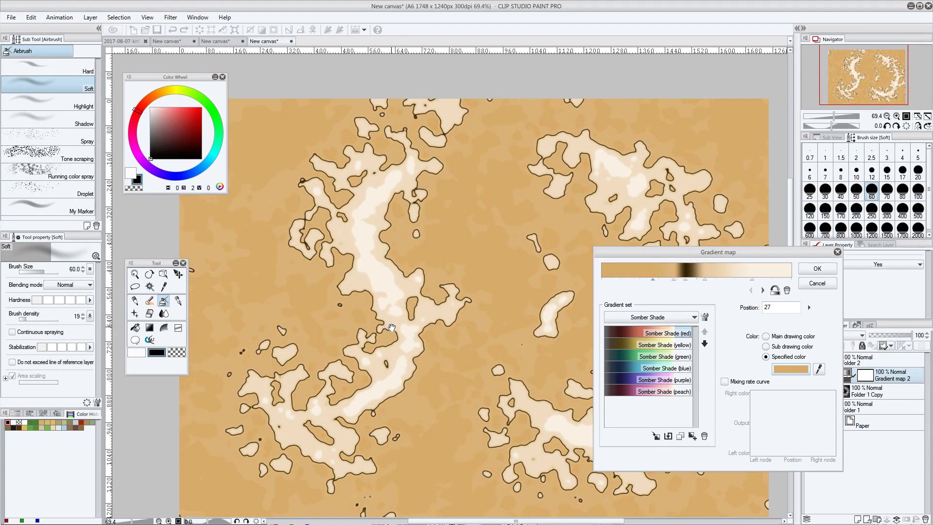
pyautogui.click(791, 370)
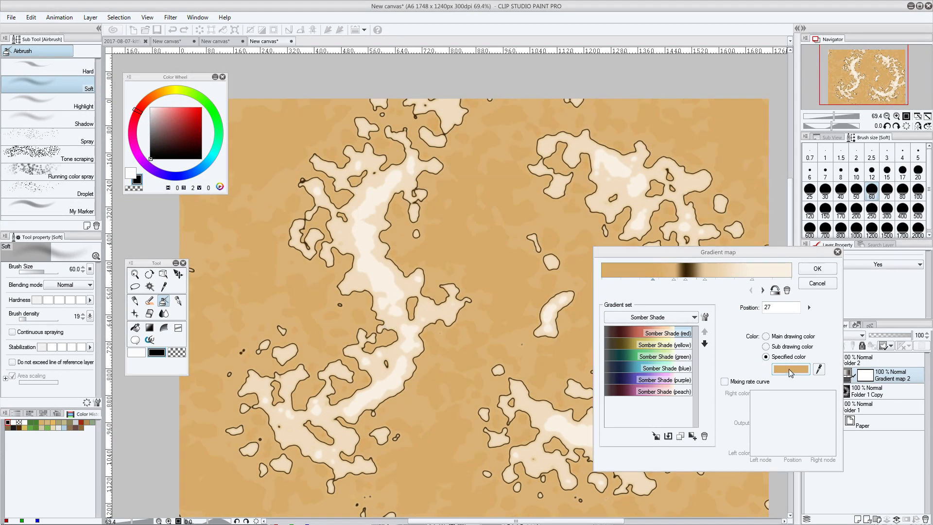
pyautogui.click(569, 231)
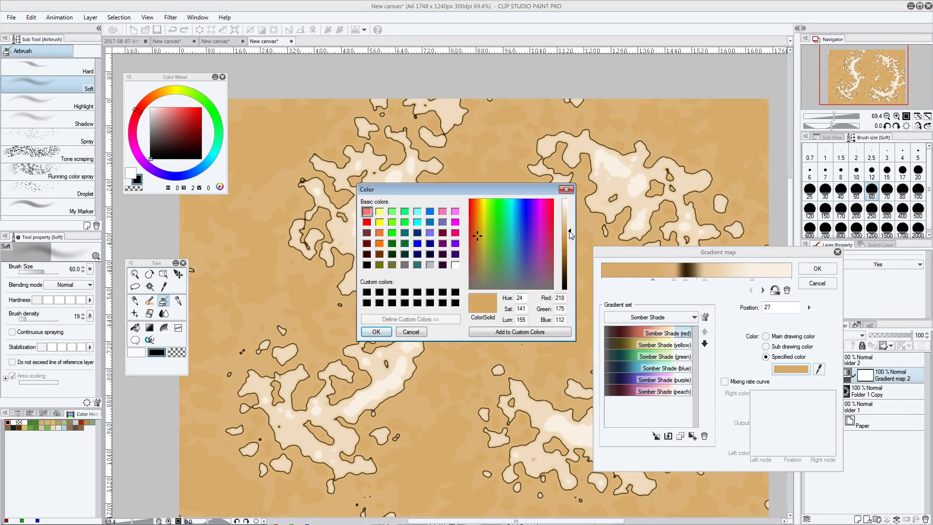
pyautogui.click(404, 331)
pyautogui.moveTo(672, 252); pyautogui.dragTo(787, 197)
pyautogui.moveTo(538, 175); pyautogui.dragTo(448, 176)
pyautogui.press('space')
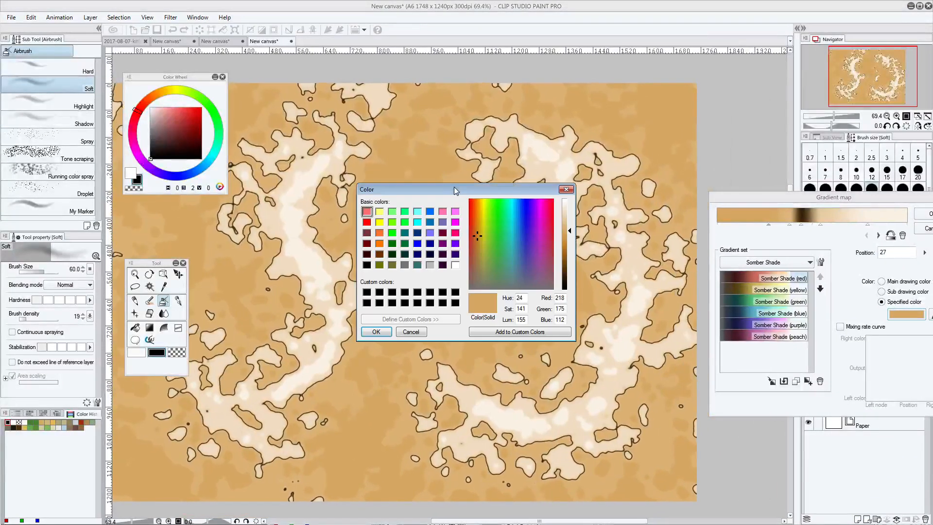
pyautogui.click(414, 332)
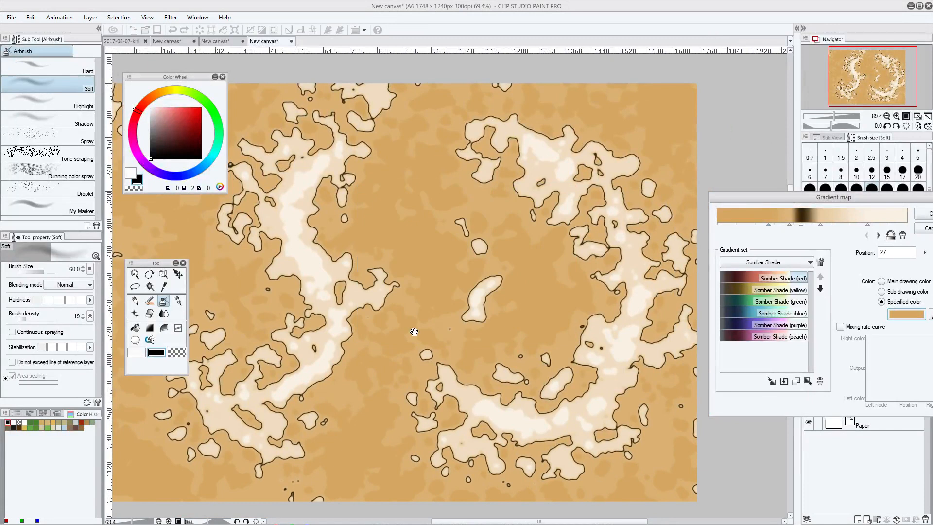
# Accept the edited gradient map for the Gradient map 2 layer
pyautogui.moveTo(836, 202); pyautogui.dragTo(741, 205)
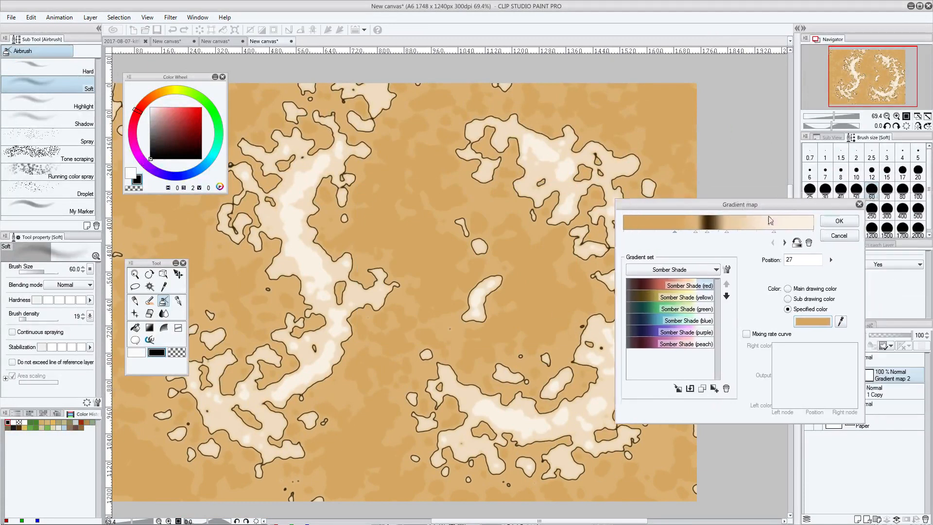
pyautogui.click(831, 221)
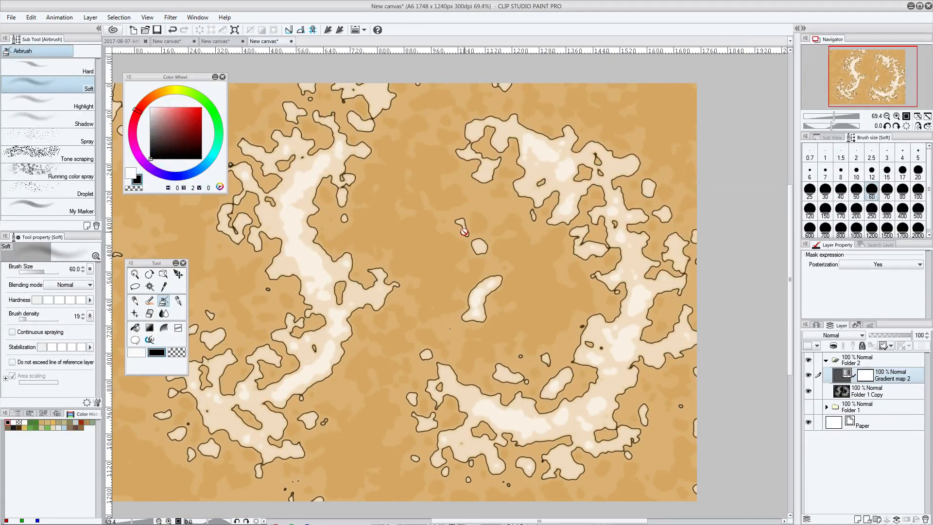
# Hide the Gradient map 2 layer to compare the map with its blurred greyscale base, and show it again
pyautogui.press('space')
pyautogui.scroll(-1, 466, 221)
pyautogui.moveTo(420, 244); pyautogui.dragTo(470, 223)
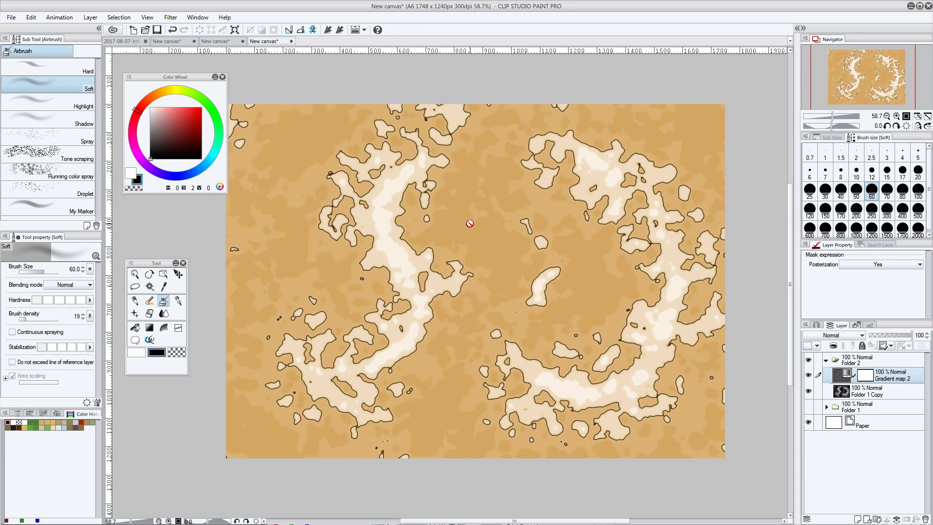
pyautogui.click(808, 375)
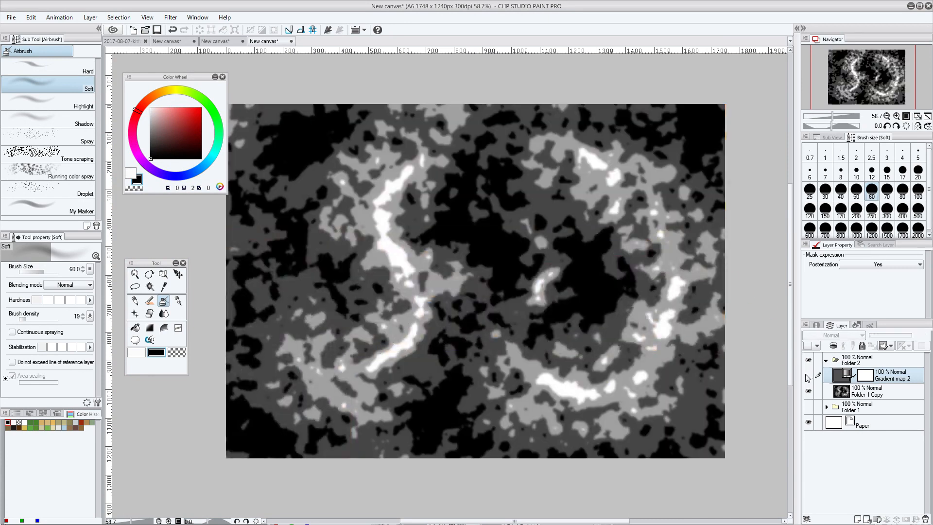
pyautogui.click(809, 375)
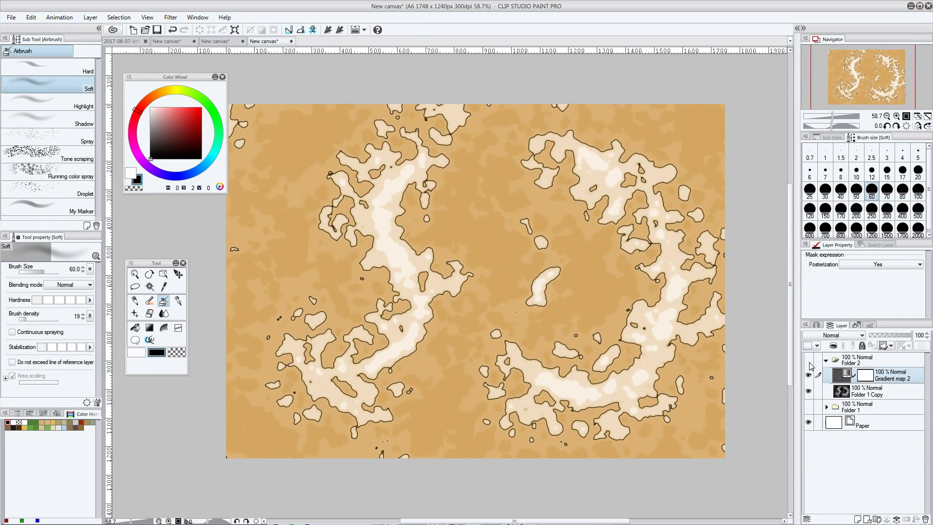
# Hide Folder 2, and make Folder 1 visible and expand it to reach its layers
pyautogui.click(808, 360)
pyautogui.click(808, 406)
pyautogui.click(826, 407)
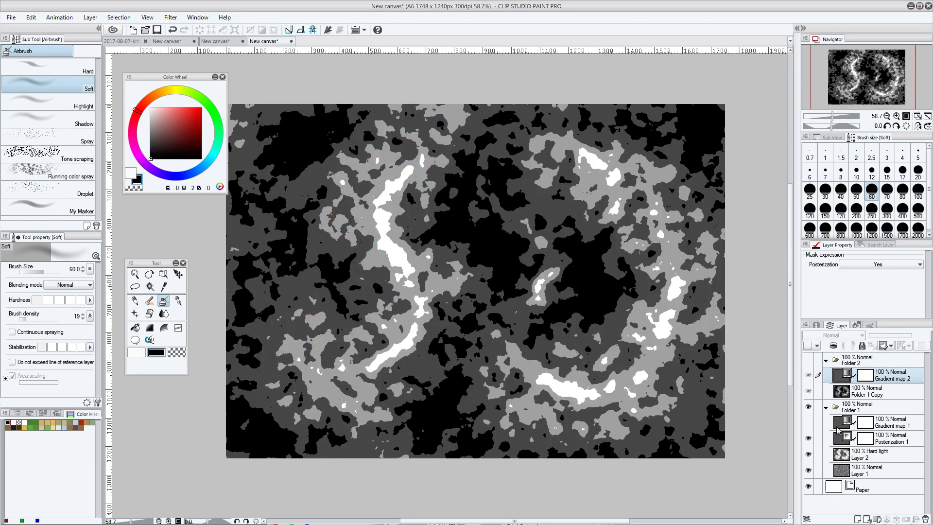
# Switch Folder 1 from Posterization 1 to Gradient map 1 for the unposterized colour map, and show Folder 2 again
pyautogui.click(869, 441)
pyautogui.click(808, 438)
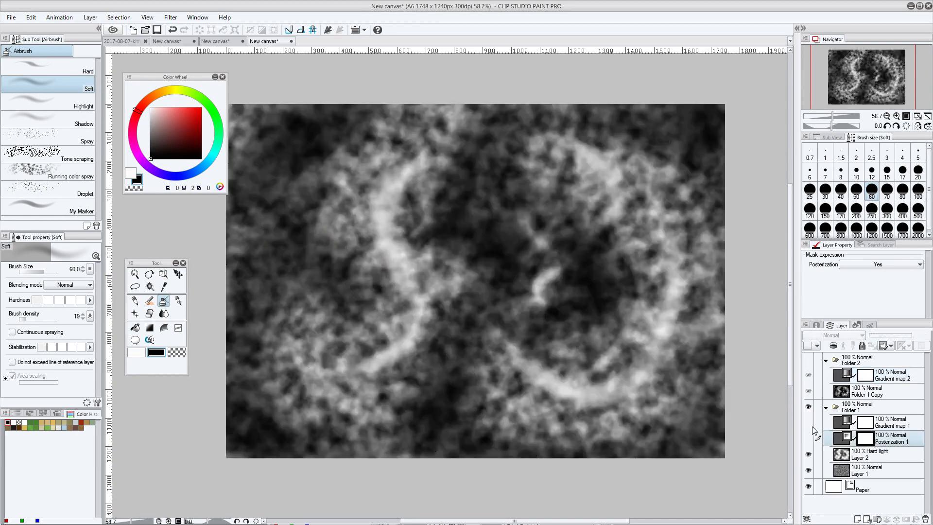
pyautogui.click(809, 422)
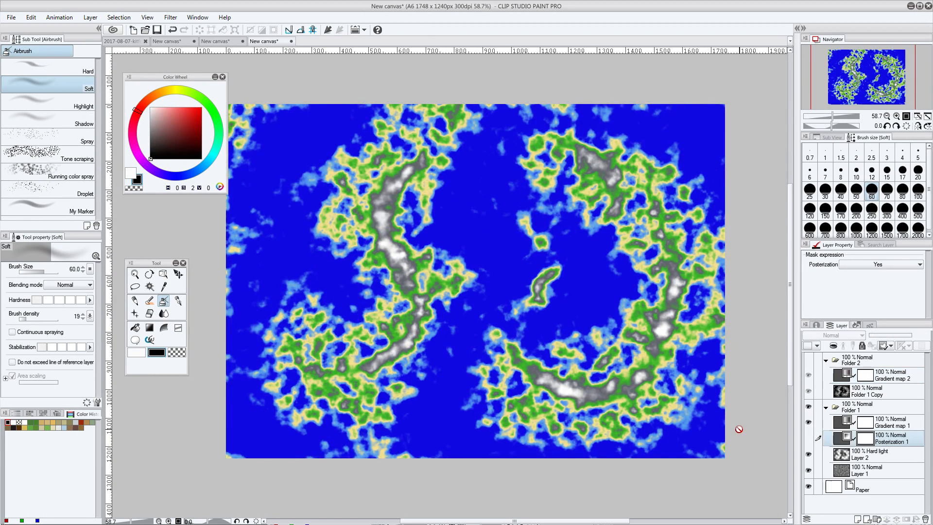
pyautogui.click(808, 360)
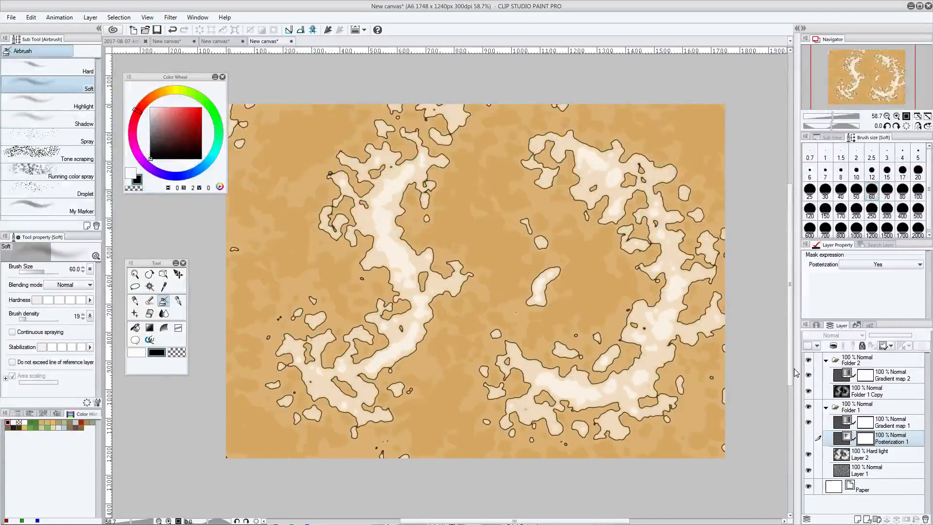